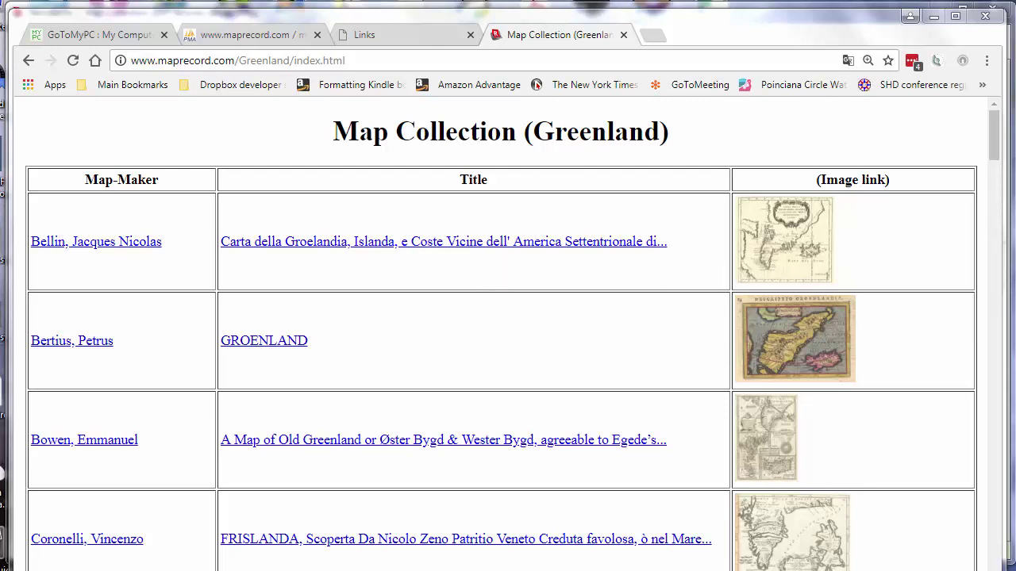
Open the first Goos record, Pascaerte van Groen-Landt, from the Greenland map collection index
{"action": "left_click_drag", "start_coordinate": [998, 151], "coordinate": [998, 119]}
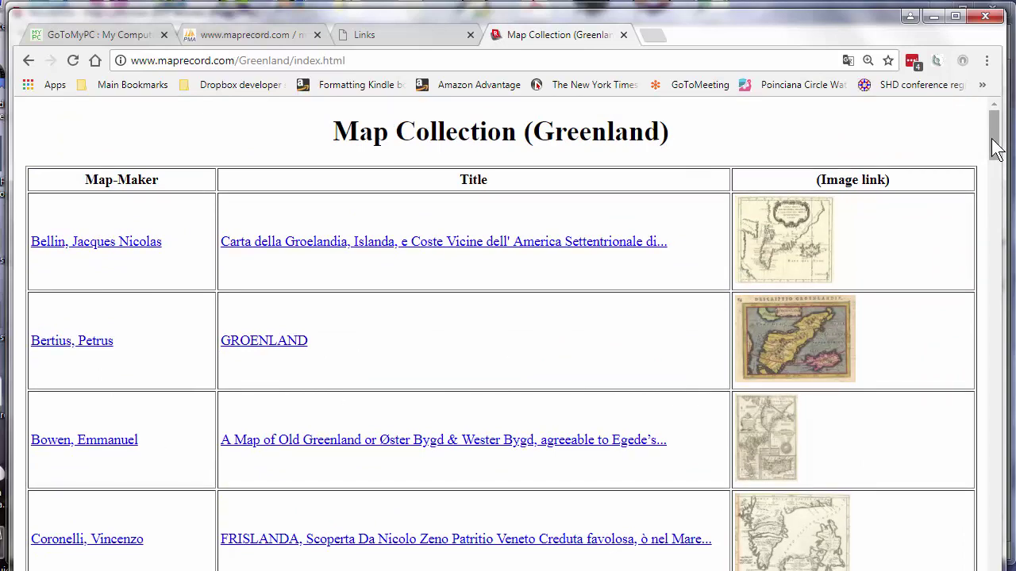
{"action": "left_click_drag", "start_coordinate": [996, 147], "coordinate": [979, 300]}
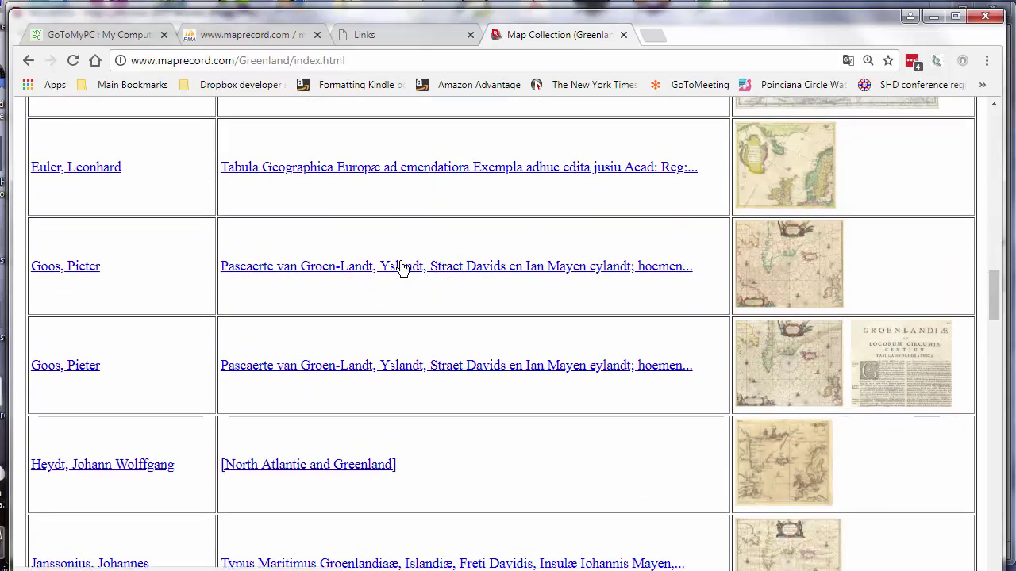
{"action": "left_click", "coordinate": [524, 274]}
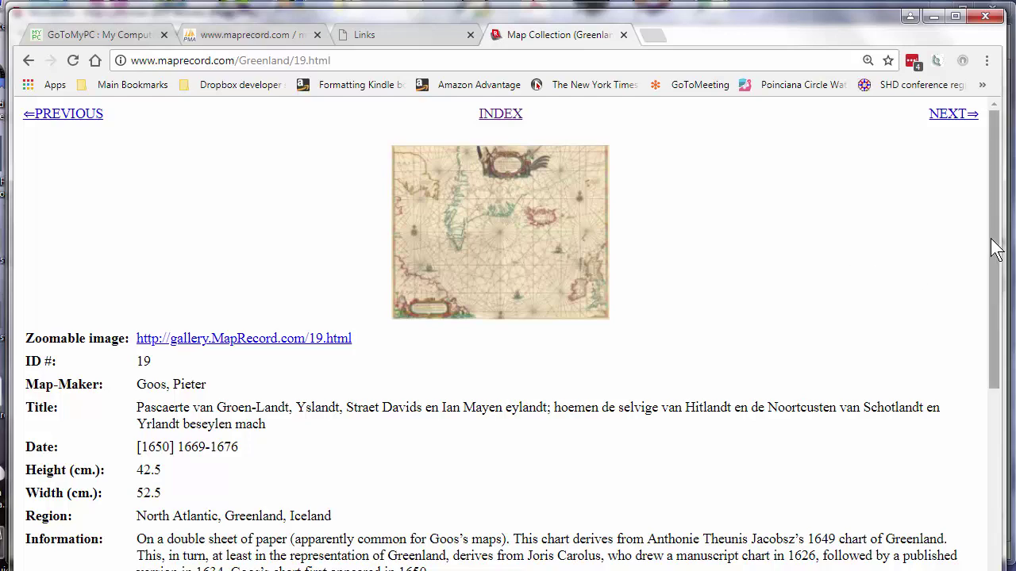
{"action": "mouse_move", "coordinate": [994, 250]}
{"action": "left_mouse_down"}
{"action": "mouse_move", "coordinate": [977, 445]}
{"action": "mouse_move", "coordinate": [979, 252]}
{"action": "left_mouse_up"}
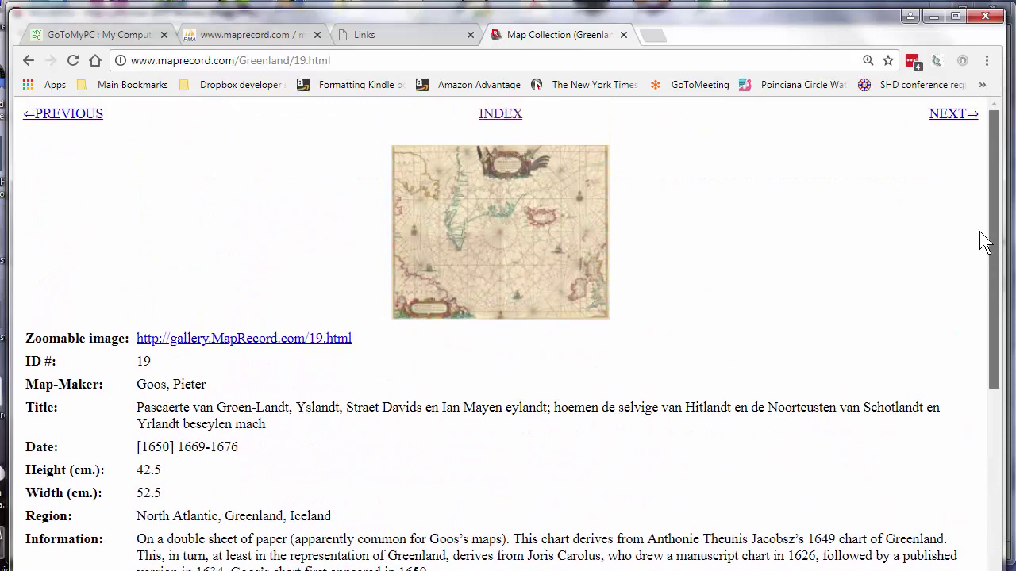
Inspect the record's full-size map image and its title cartouche at full zoom, and return to the record page
{"action": "left_click", "coordinate": [522, 231]}
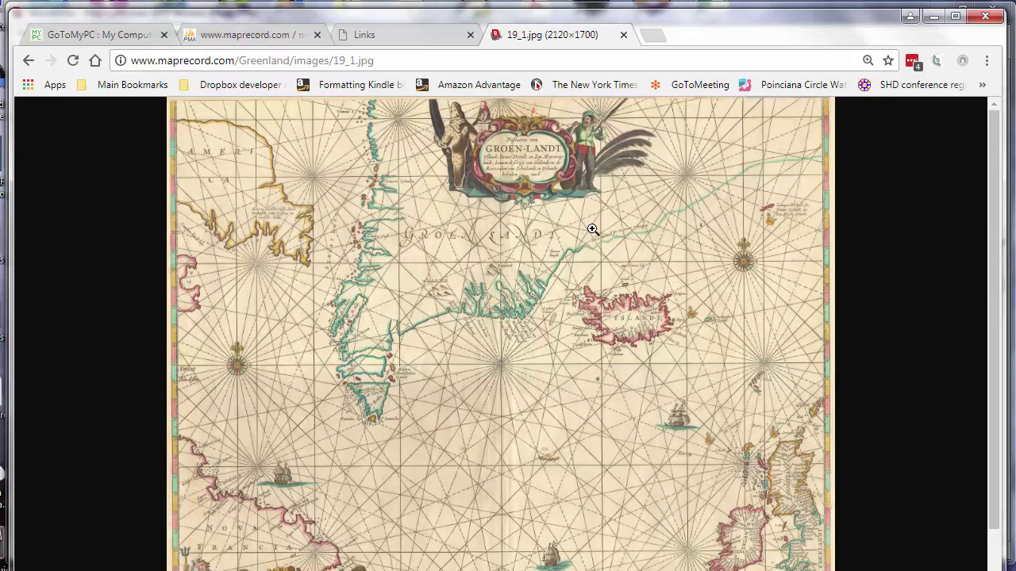
{"action": "left_click", "coordinate": [586, 302]}
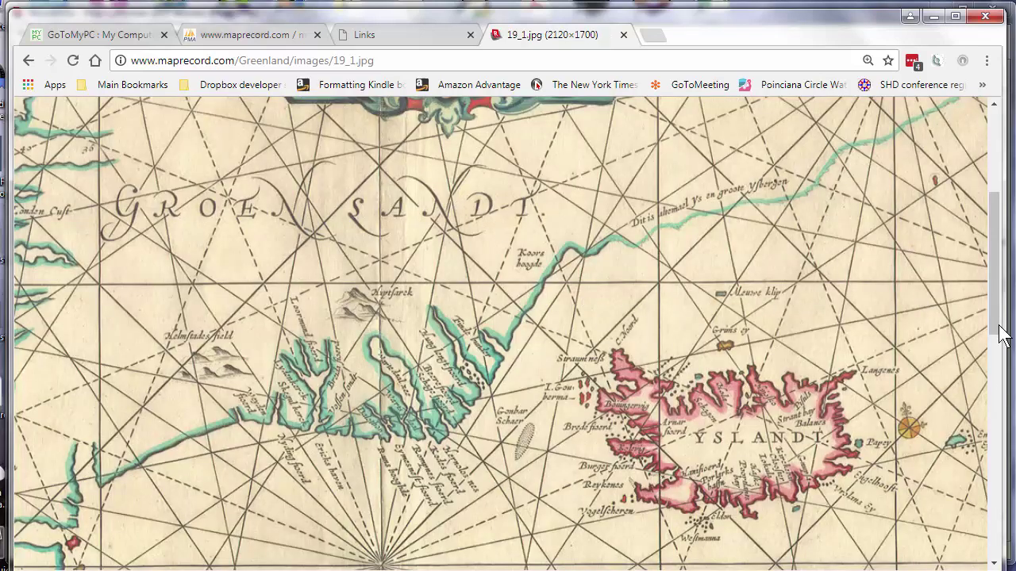
{"action": "left_click_drag", "start_coordinate": [994, 313], "coordinate": [994, 199]}
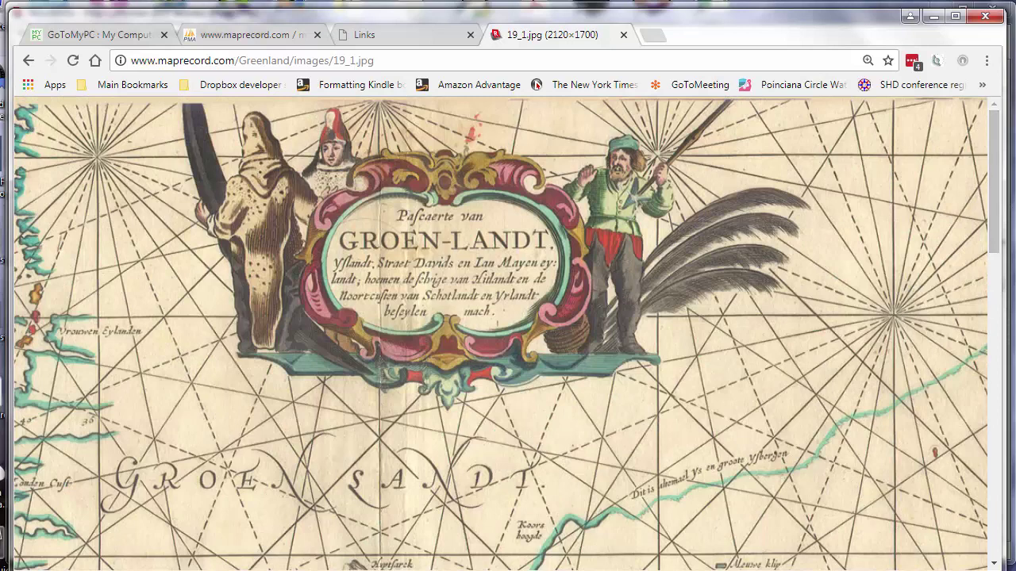
{"action": "left_click", "coordinate": [27, 60]}
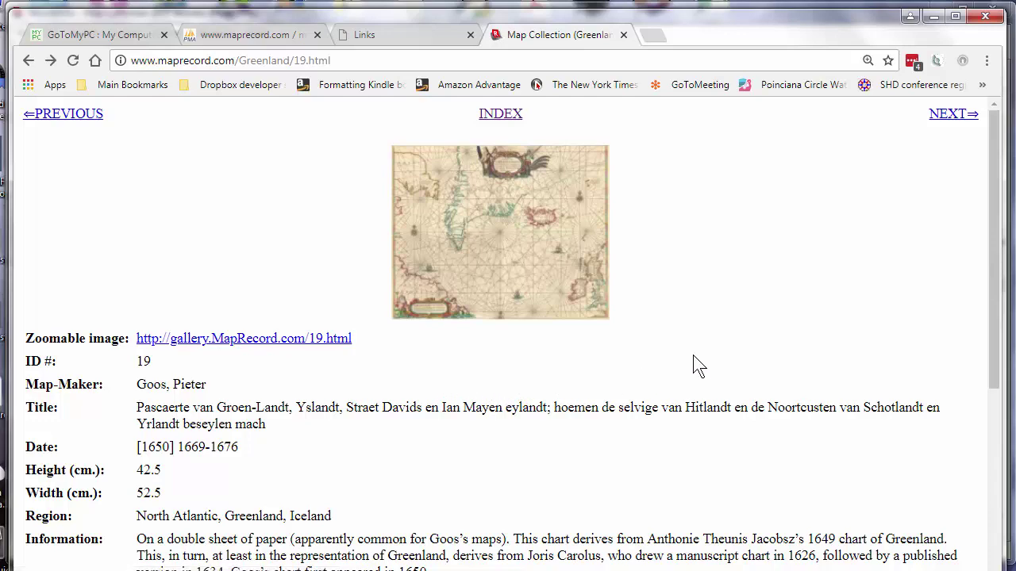
Follow the cross-reference to map #143 in the record's information text, and go back to the index
{"action": "left_click_drag", "start_coordinate": [998, 341], "coordinate": [1000, 494]}
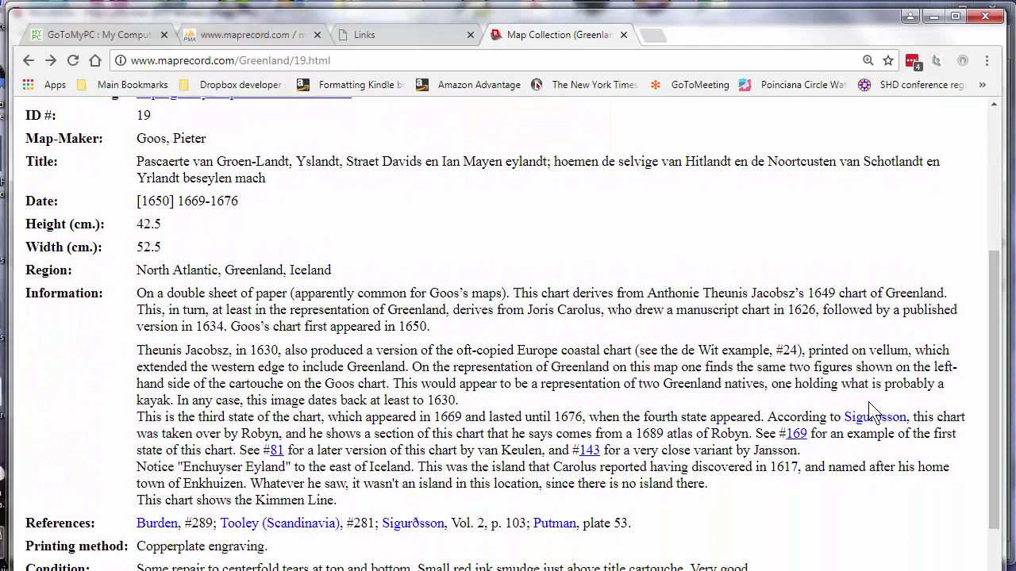
{"action": "mouse_move", "coordinate": [869, 418]}
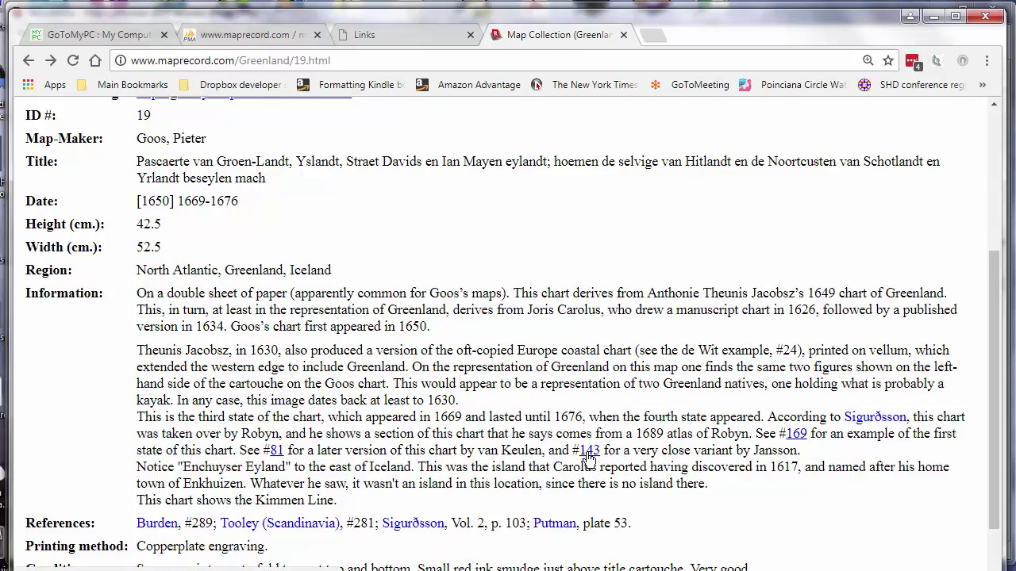
{"action": "left_click", "coordinate": [588, 450]}
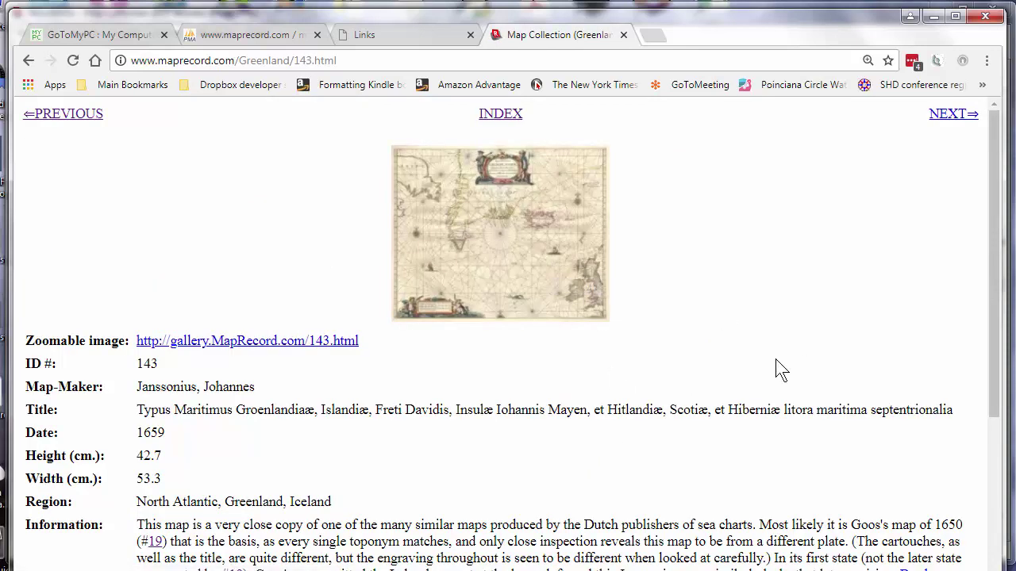
{"action": "left_click", "coordinate": [493, 117]}
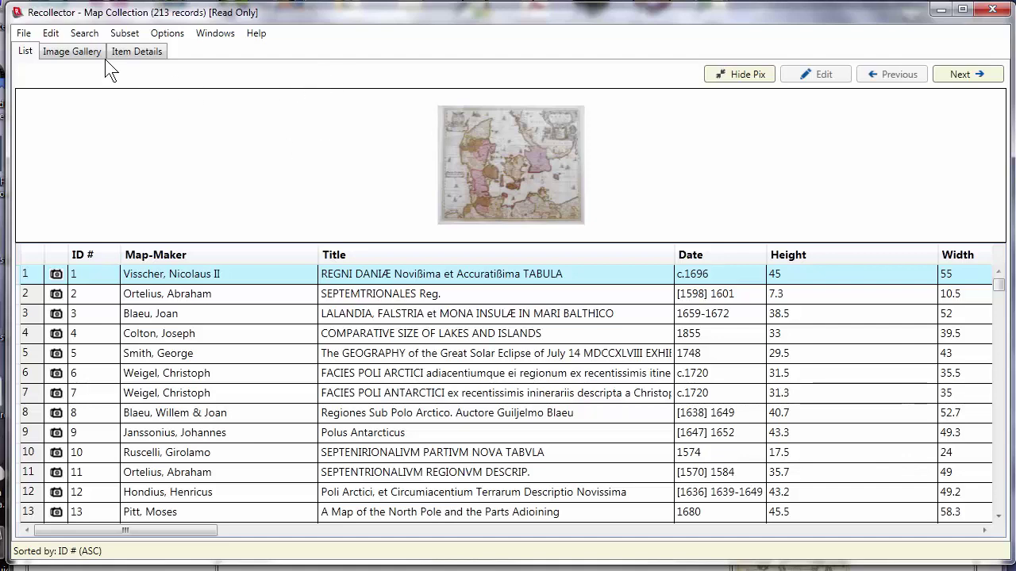
In Recollector, start the web site creation wizard for the Map Collection and name the output folder Greenland
{"action": "left_click", "coordinate": [25, 34]}
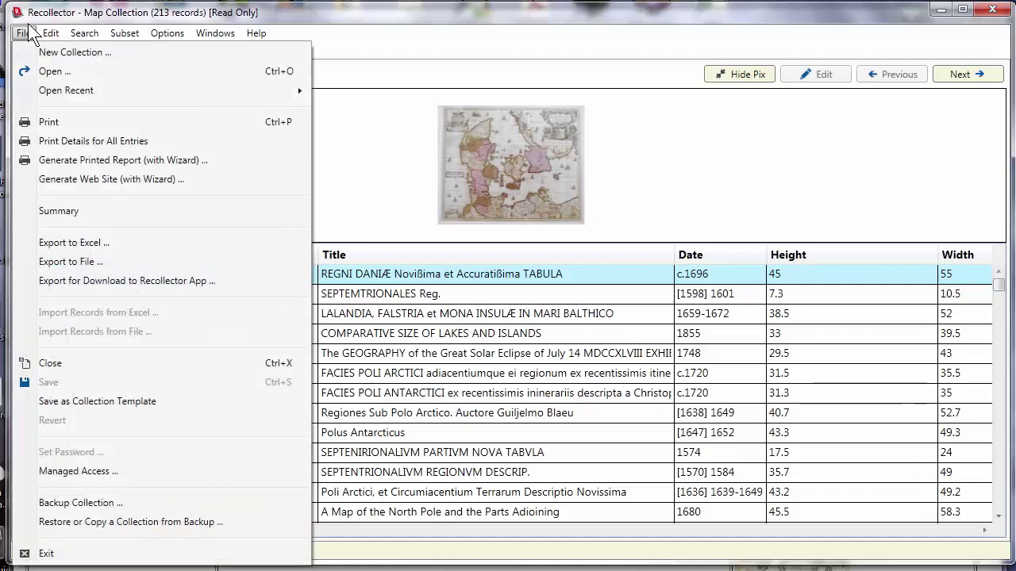
{"action": "left_click", "coordinate": [76, 179]}
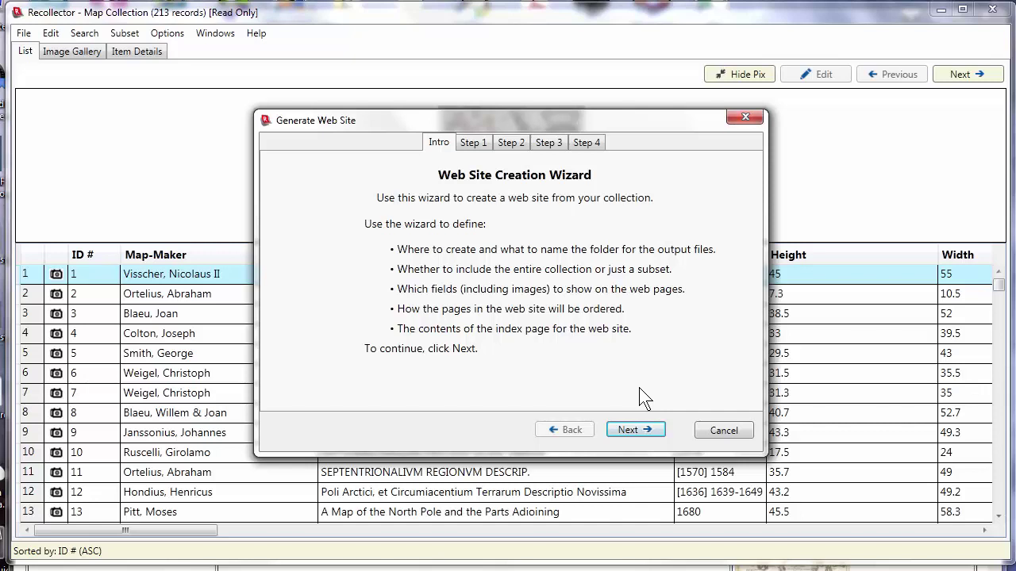
{"action": "left_click", "coordinate": [648, 431]}
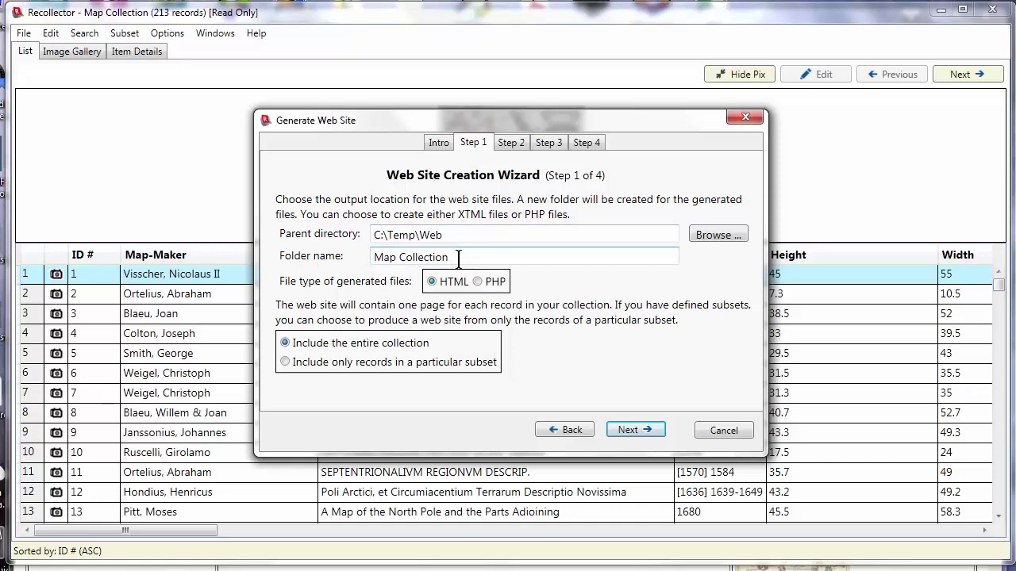
{"action": "left_click_drag", "start_coordinate": [459, 259], "coordinate": [323, 266]}
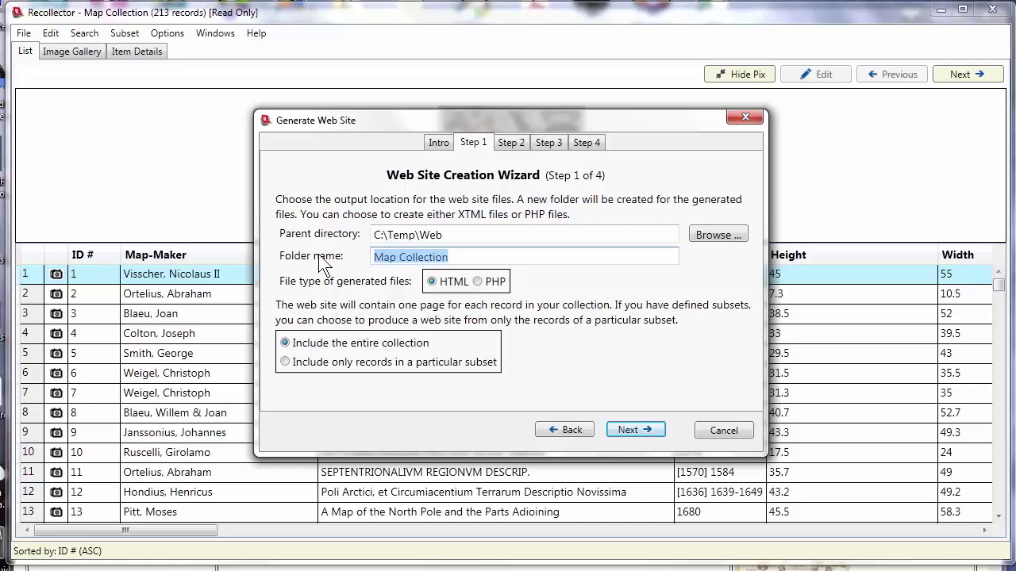
{"action": "type", "text": "Greenland"}
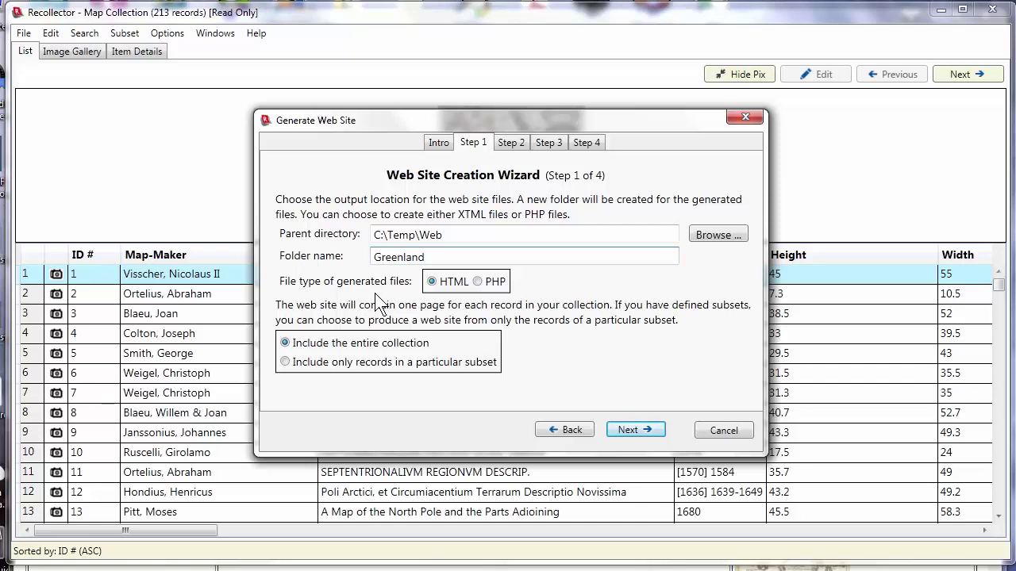
Limit the web site to the records in the Greenland subset and continue to the field choices
{"action": "left_click", "coordinate": [330, 362]}
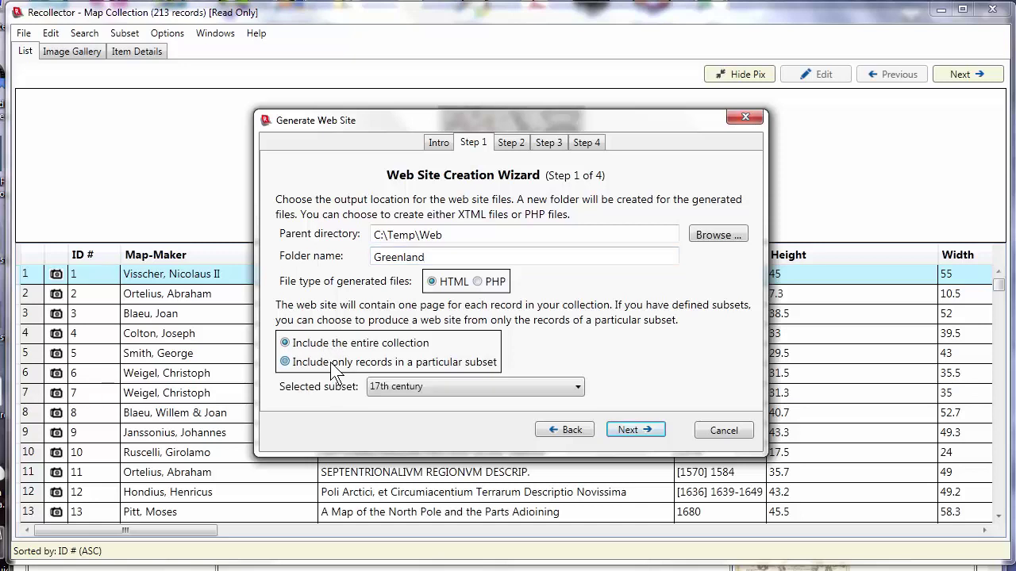
{"action": "left_click", "coordinate": [394, 389]}
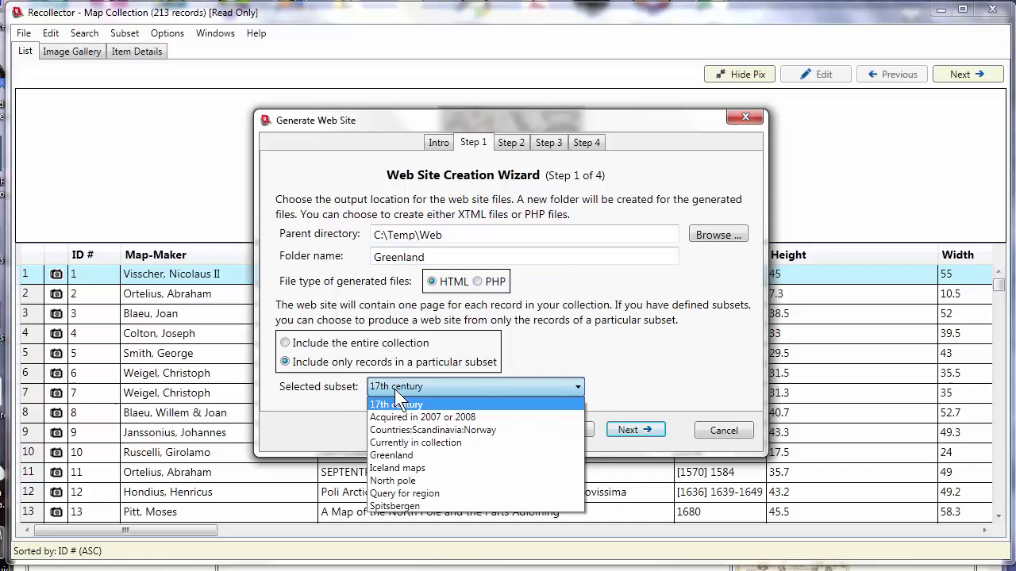
{"action": "left_click", "coordinate": [391, 457]}
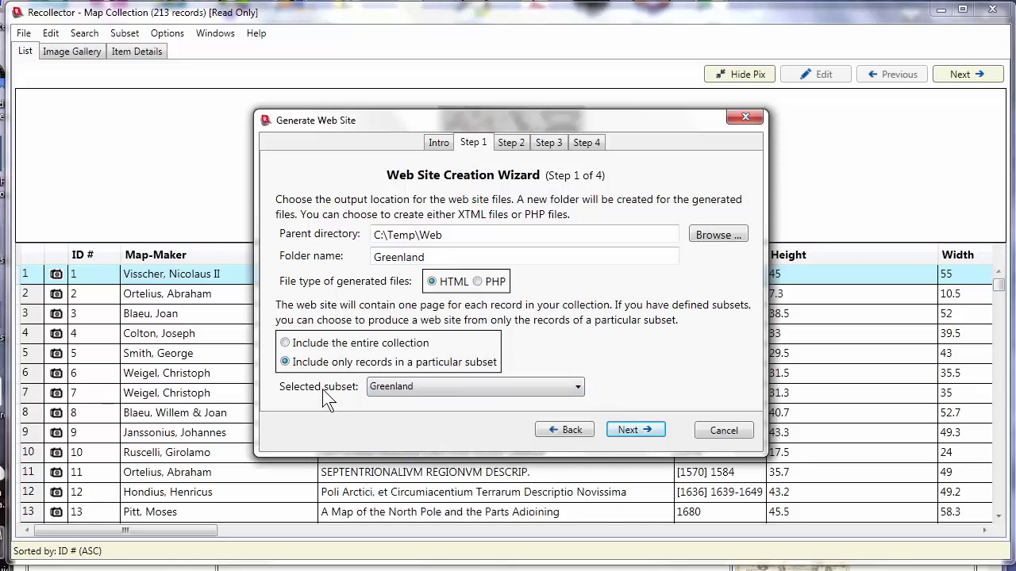
{"action": "left_click", "coordinate": [636, 430]}
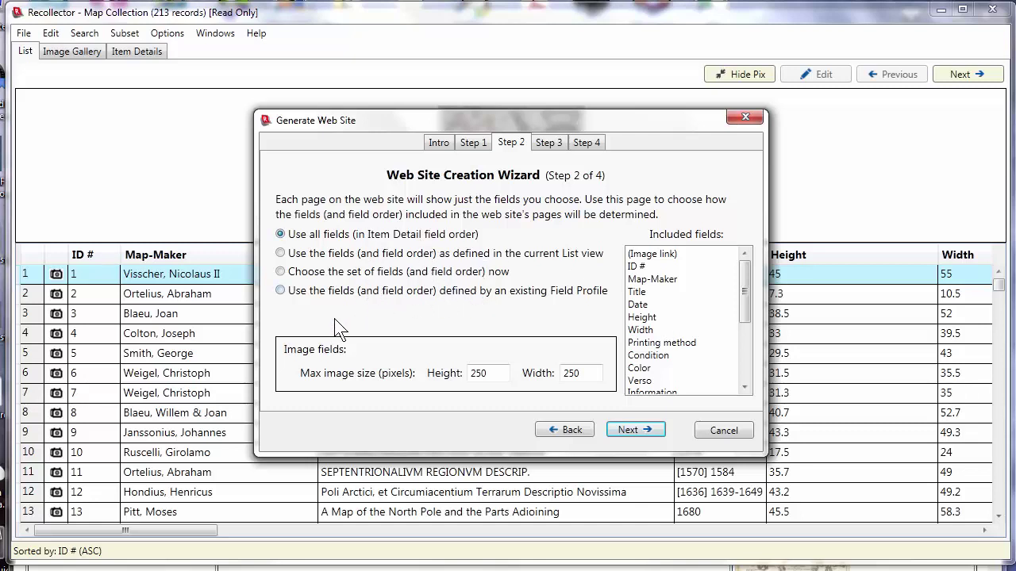
Use the existing Web site field profile for the fields on the pages and continue to the sort settings
{"action": "left_click", "coordinate": [280, 290]}
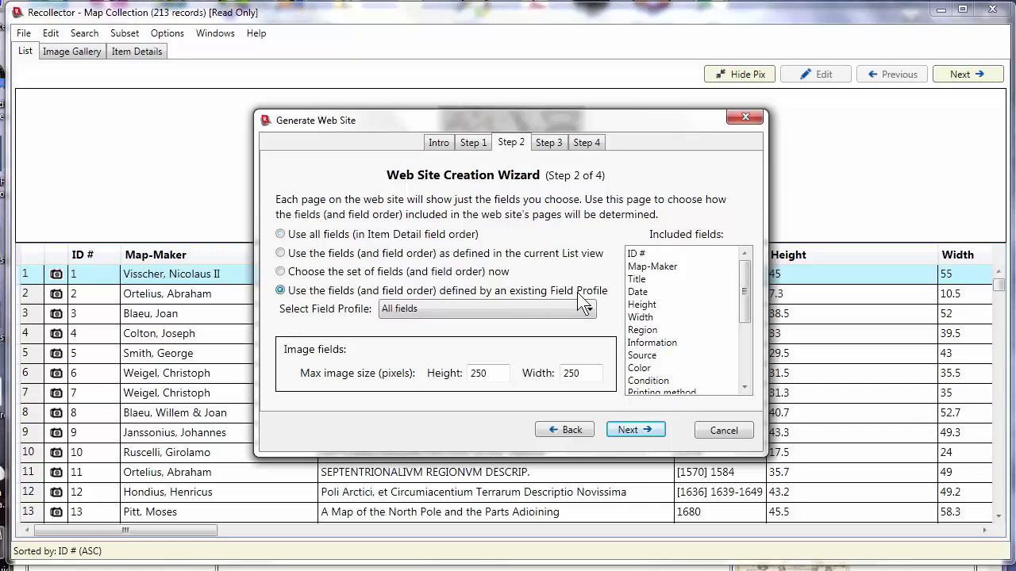
{"action": "left_click", "coordinate": [502, 307]}
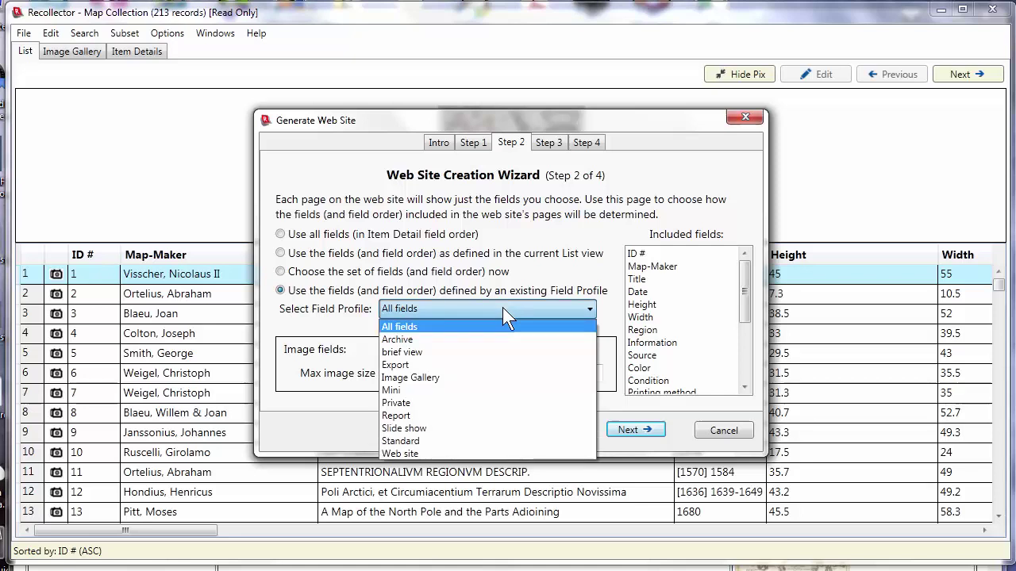
{"action": "left_click", "coordinate": [398, 453]}
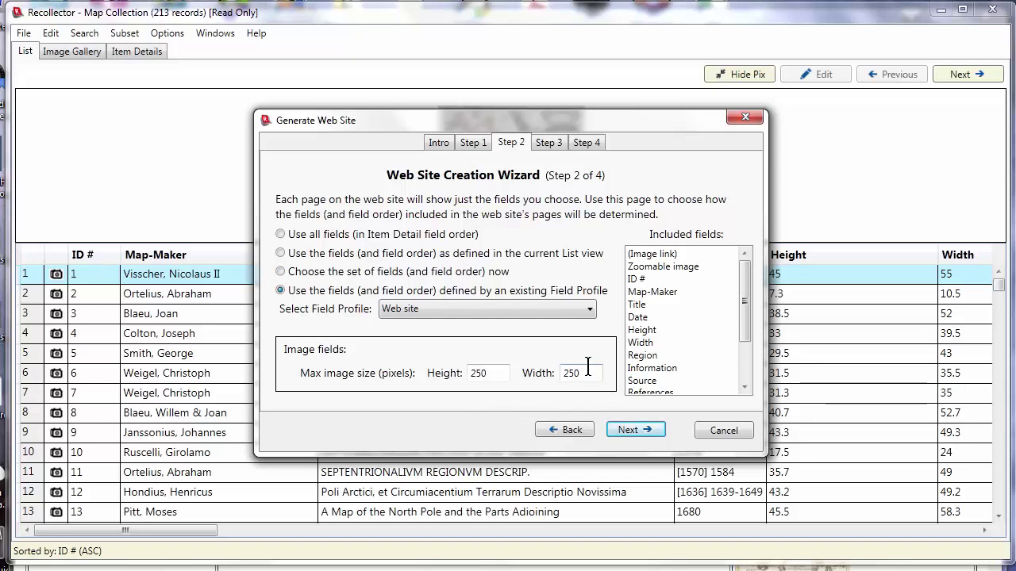
{"action": "left_click", "coordinate": [629, 429]}
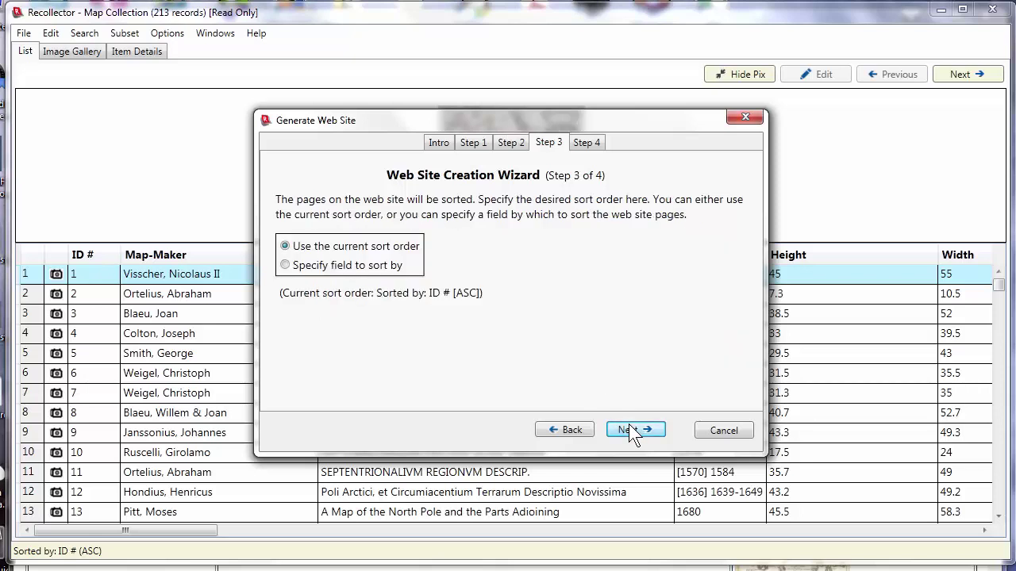
Sort the web site pages by the Map-Maker field in ascending order and continue to the index settings
{"action": "left_click", "coordinate": [325, 268]}
{"action": "left_click", "coordinate": [411, 292]}
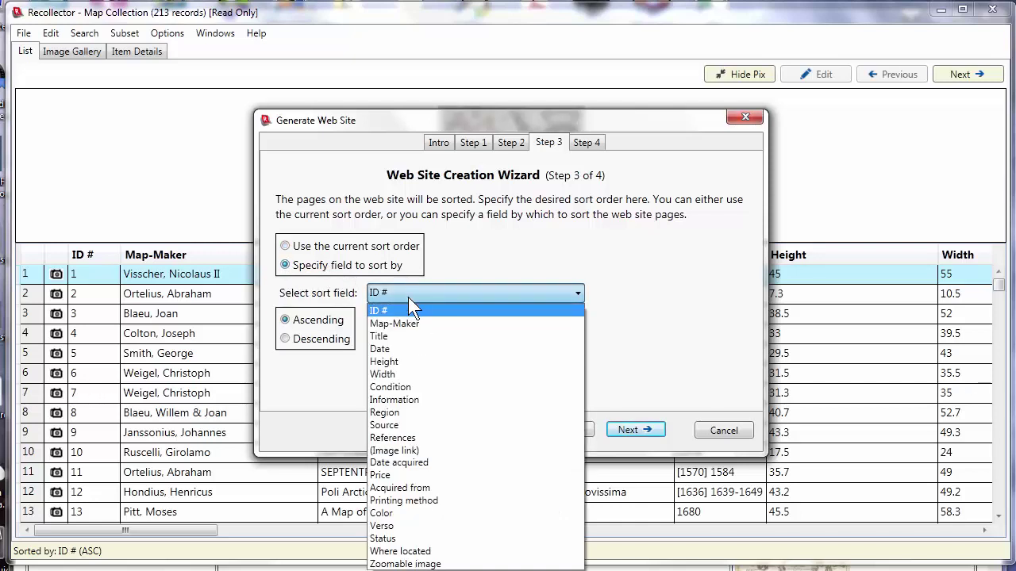
{"action": "left_click", "coordinate": [408, 323]}
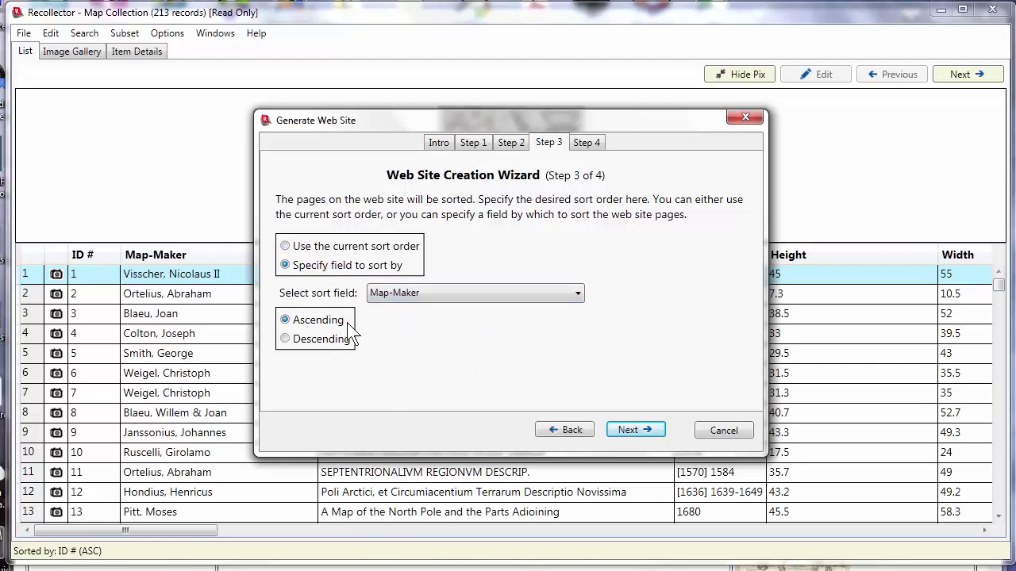
{"action": "left_click", "coordinate": [632, 428]}
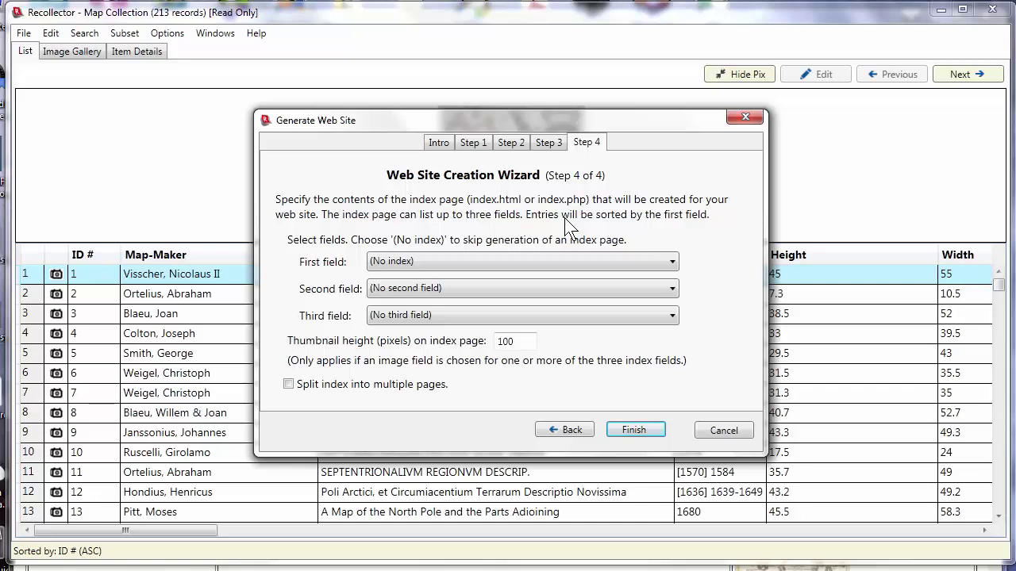
Set the index page fields to Map-Maker first, Title second and (Image link) third
{"action": "left_click", "coordinate": [539, 260]}
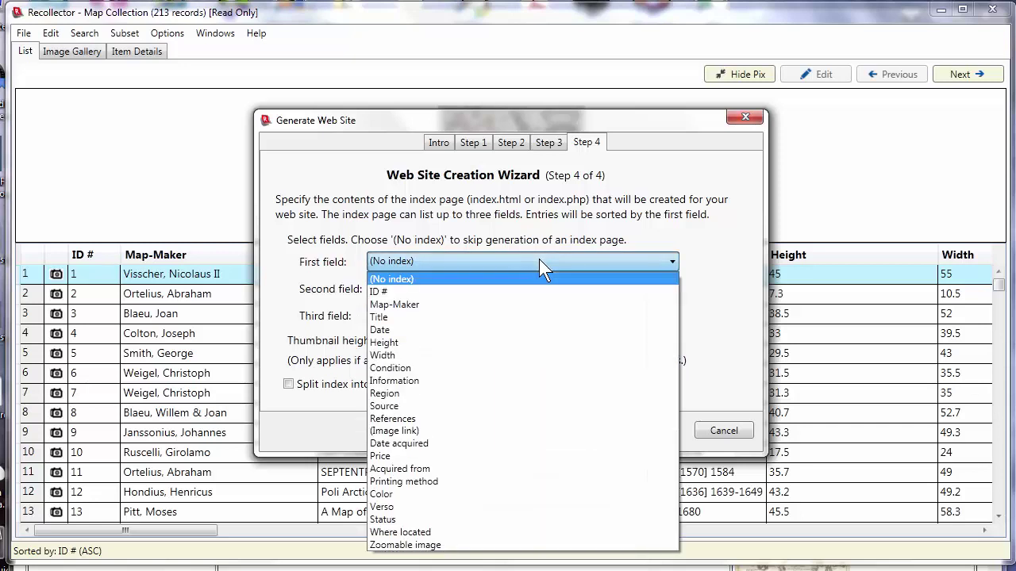
{"action": "left_click", "coordinate": [399, 304]}
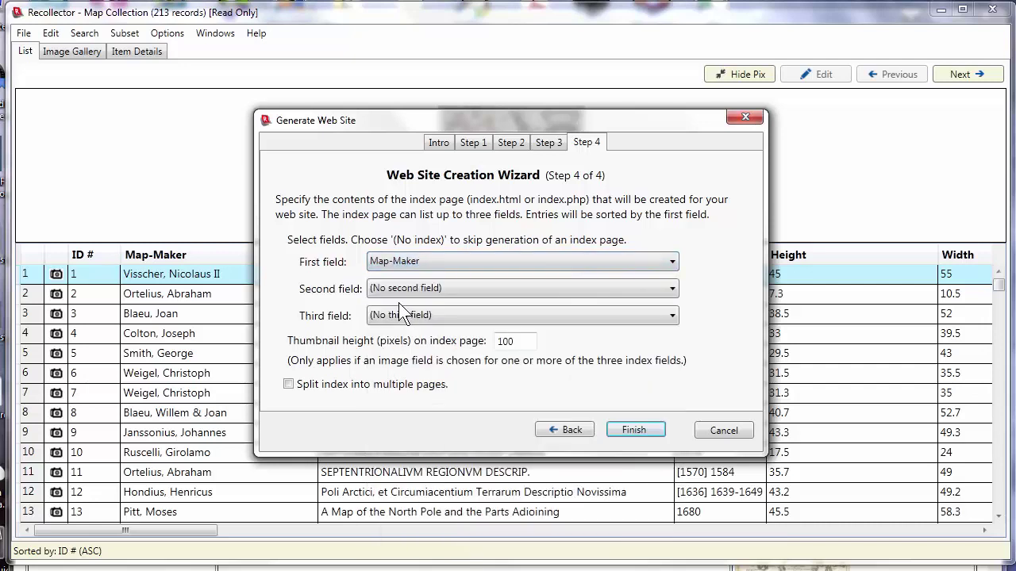
{"action": "left_click", "coordinate": [397, 288]}
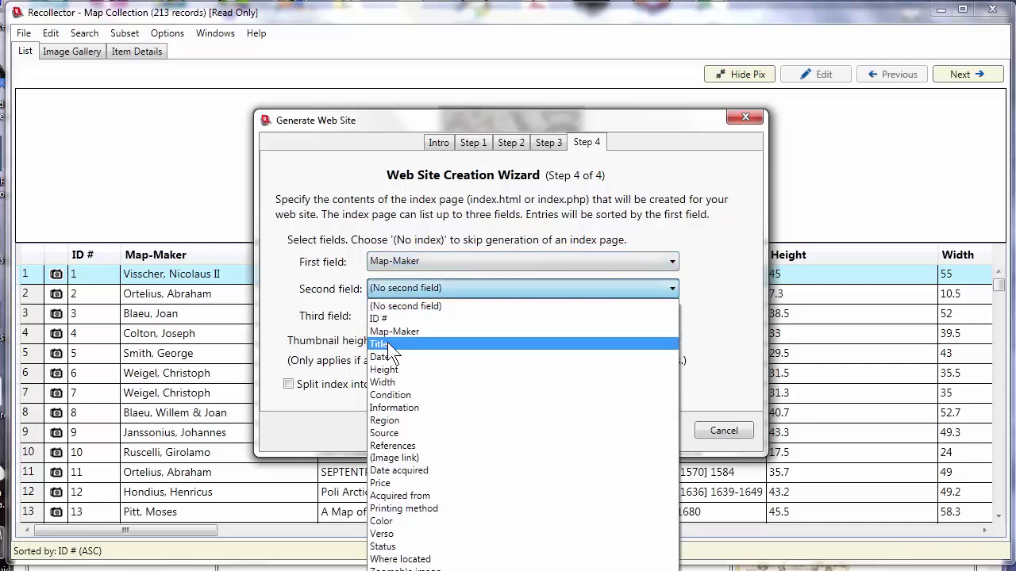
{"action": "left_click", "coordinate": [388, 343]}
{"action": "left_click", "coordinate": [422, 314]}
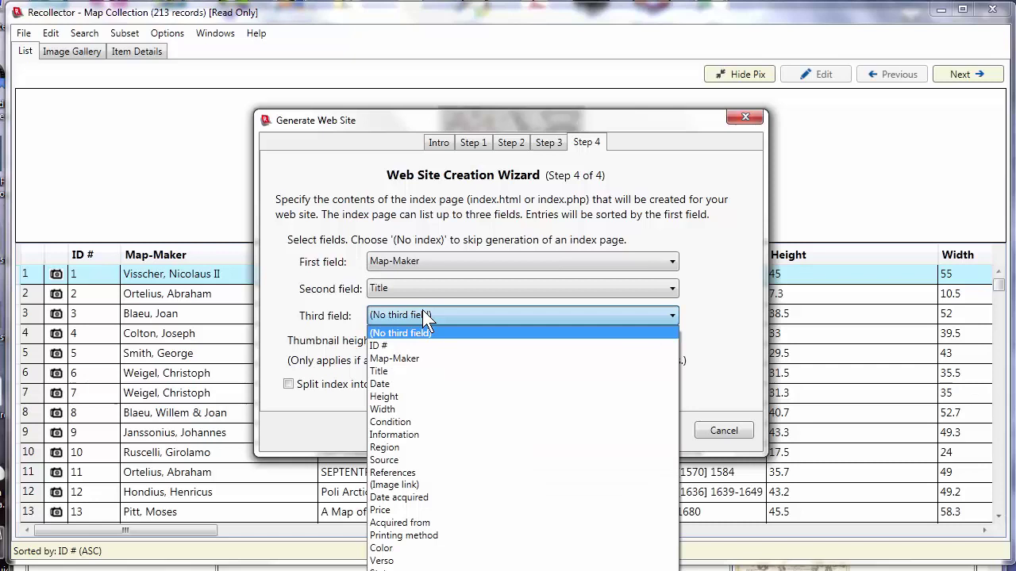
{"action": "left_click", "coordinate": [408, 484]}
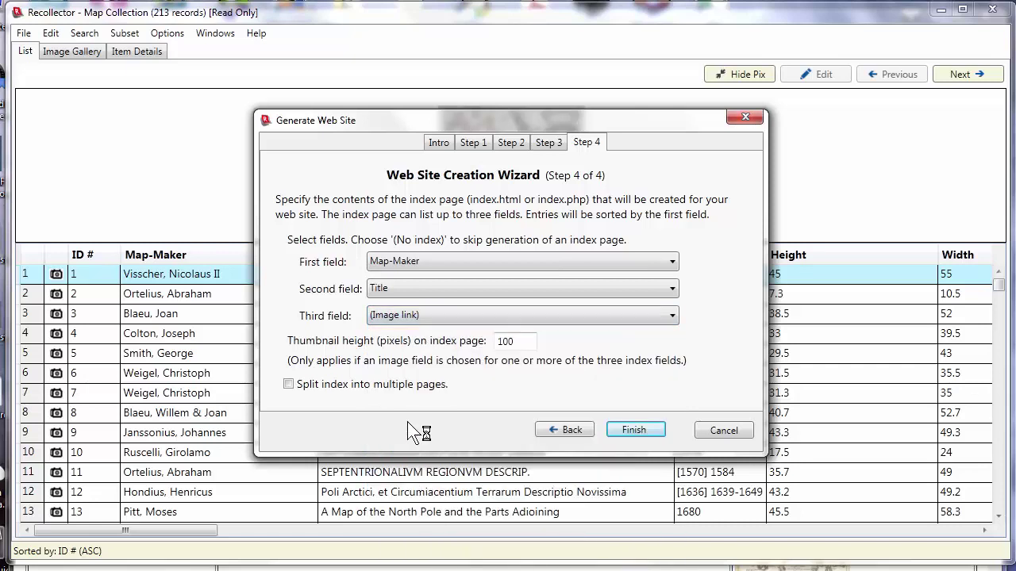
Set the thumbnail height on the index page to 100 pixels
{"action": "double_click", "coordinate": [524, 341]}
{"action": "type", "text": "100"}
{"action": "left_click", "coordinate": [288, 384]}
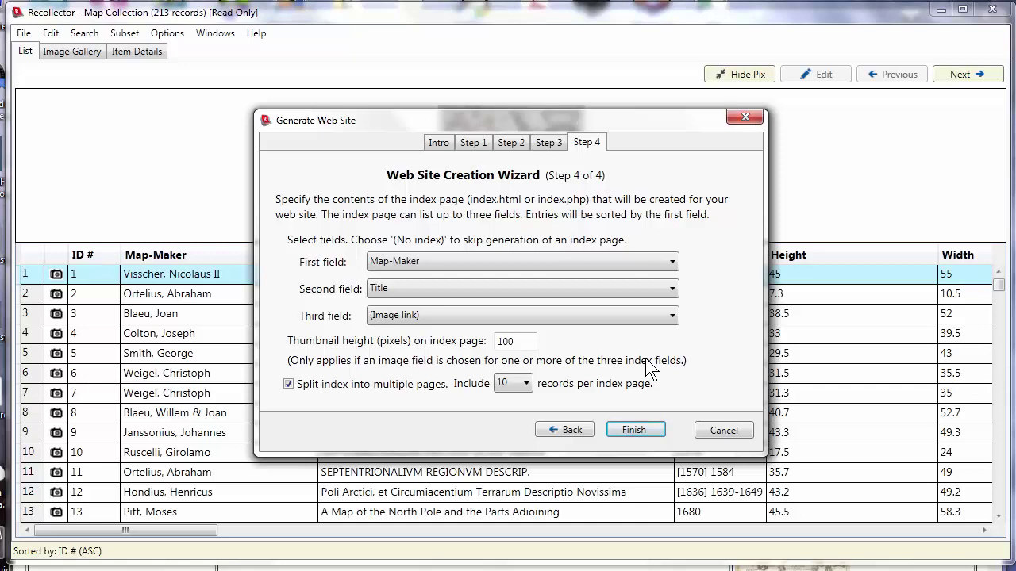
{"action": "left_click", "coordinate": [524, 383]}
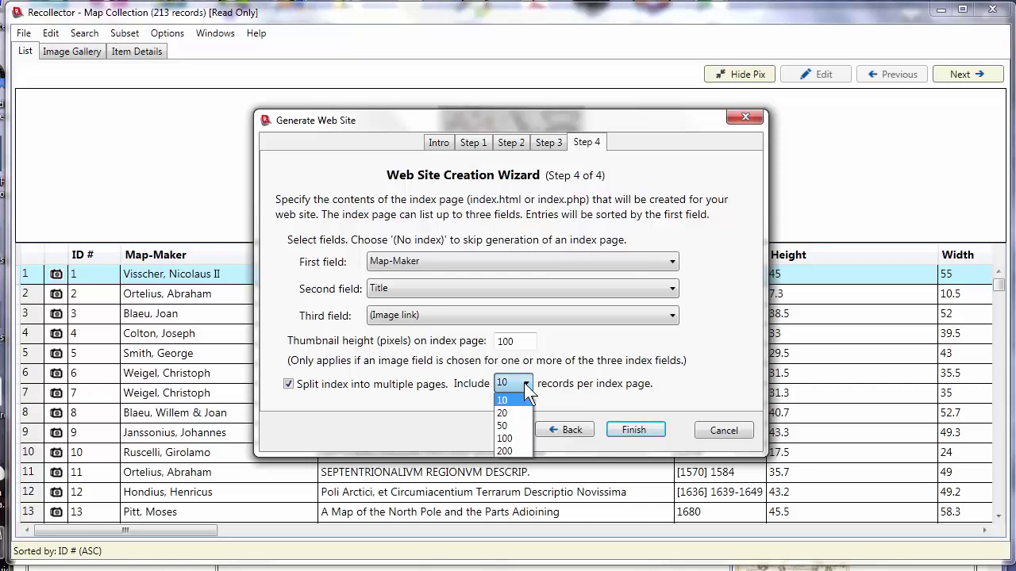
{"action": "left_click", "coordinate": [624, 369]}
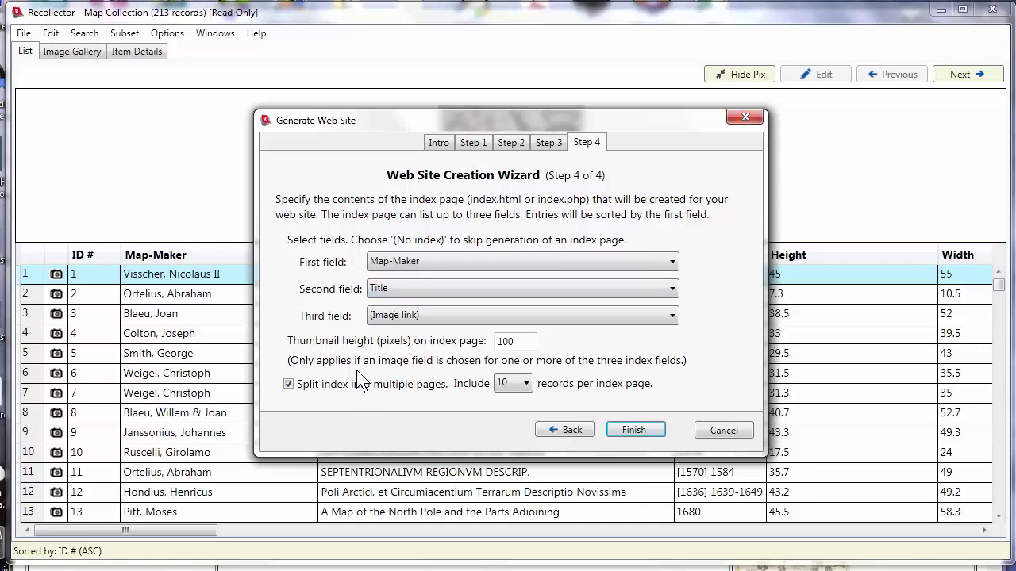
{"action": "left_click", "coordinate": [289, 383]}
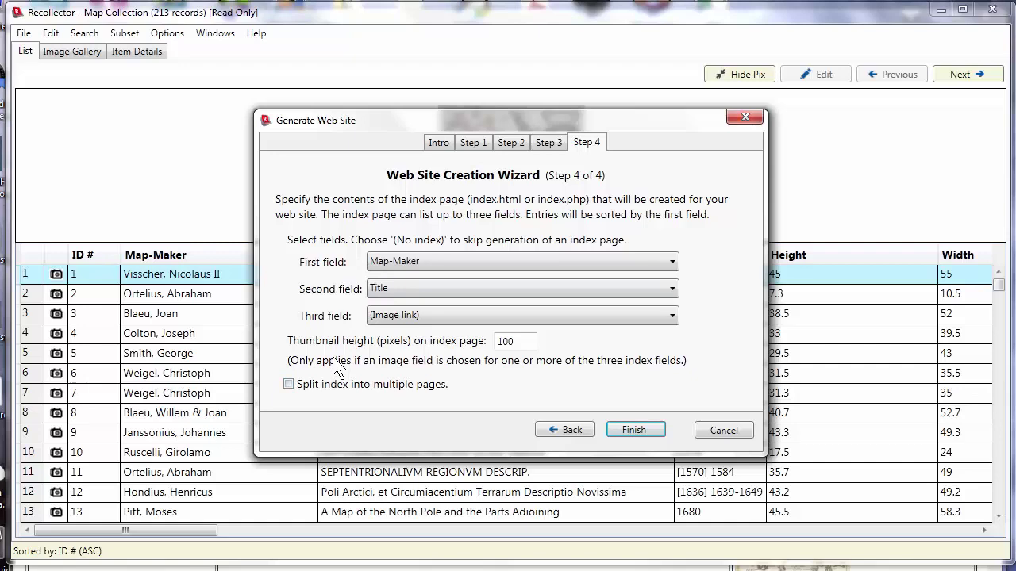
Finish the wizard and generate a test run of just the first web page without saving a template
{"action": "left_click", "coordinate": [633, 430]}
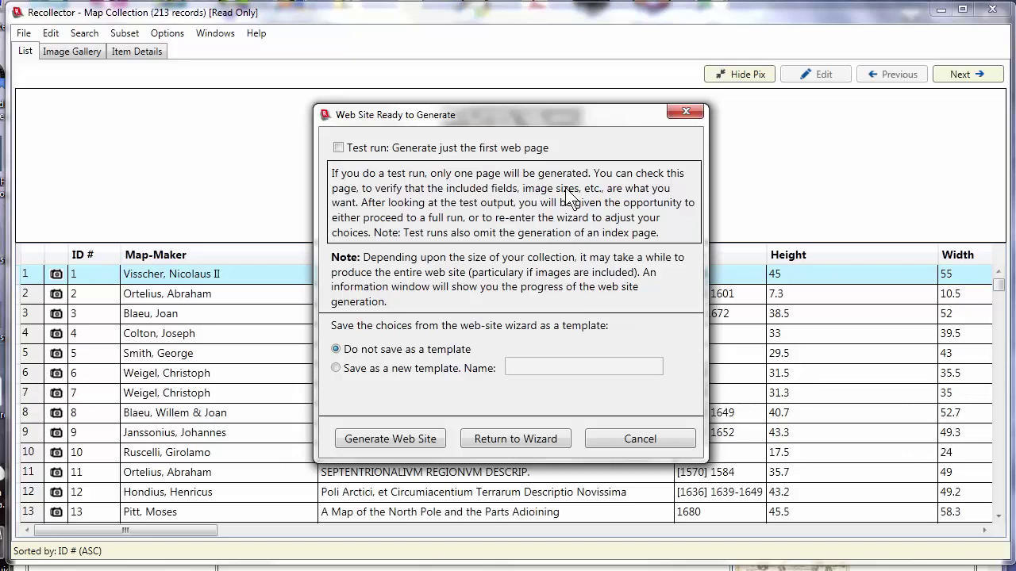
{"action": "left_click", "coordinate": [339, 149]}
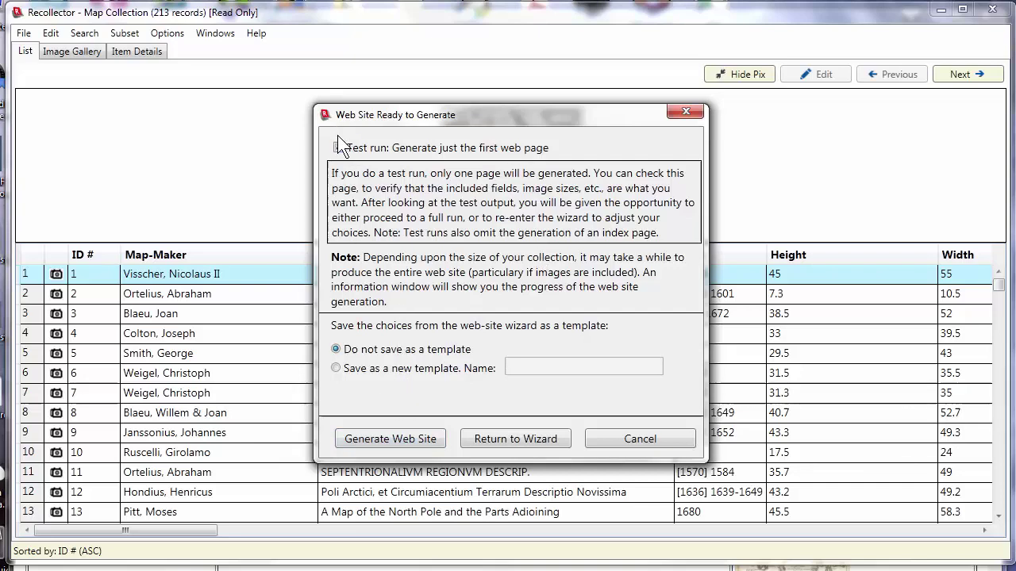
{"action": "left_click", "coordinate": [385, 436]}
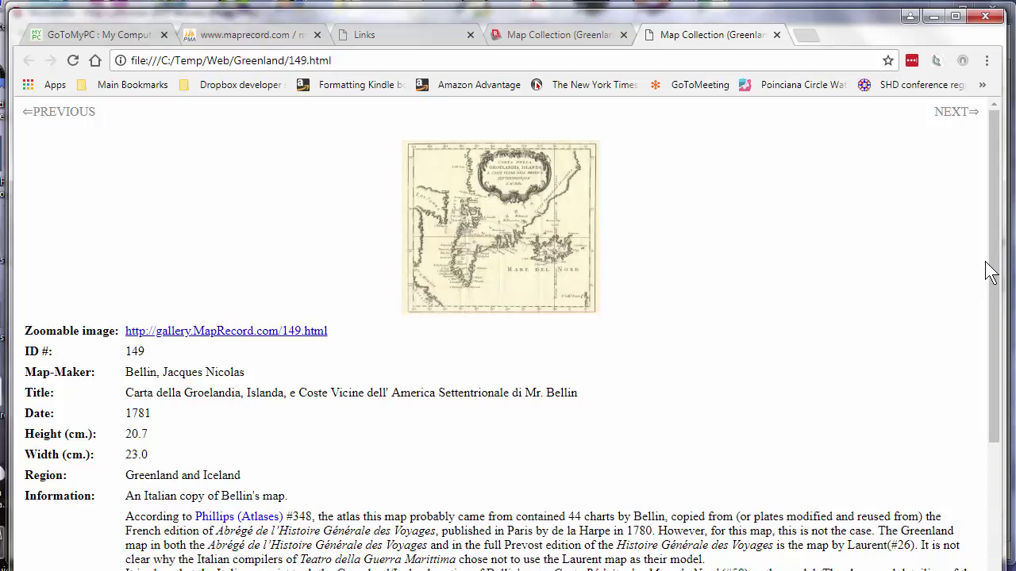
Review the fields, links and image on the generated test page, close the page and return to Recollector
{"action": "left_click_drag", "start_coordinate": [997, 264], "coordinate": [992, 420]}
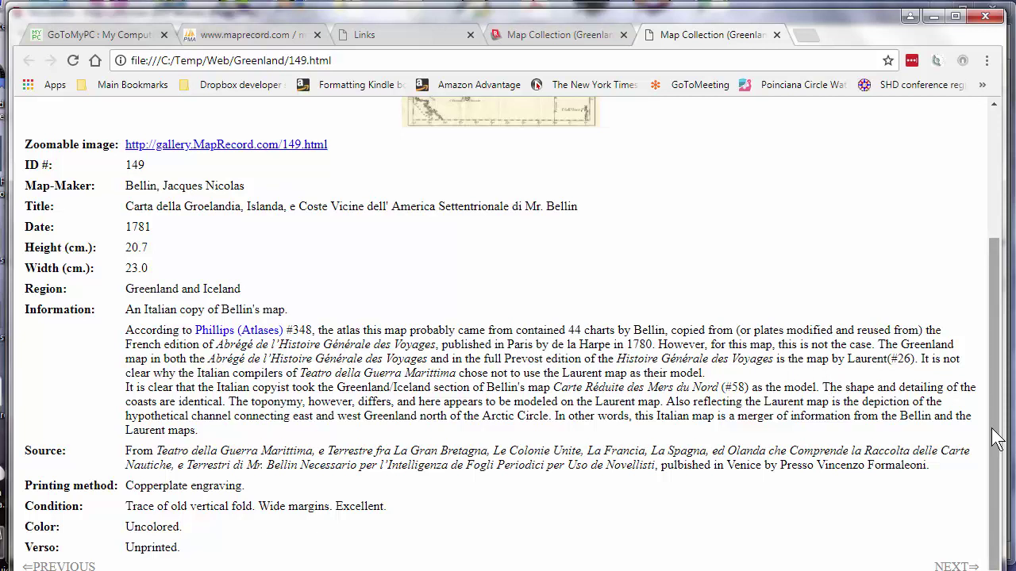
{"action": "mouse_move", "coordinate": [241, 330]}
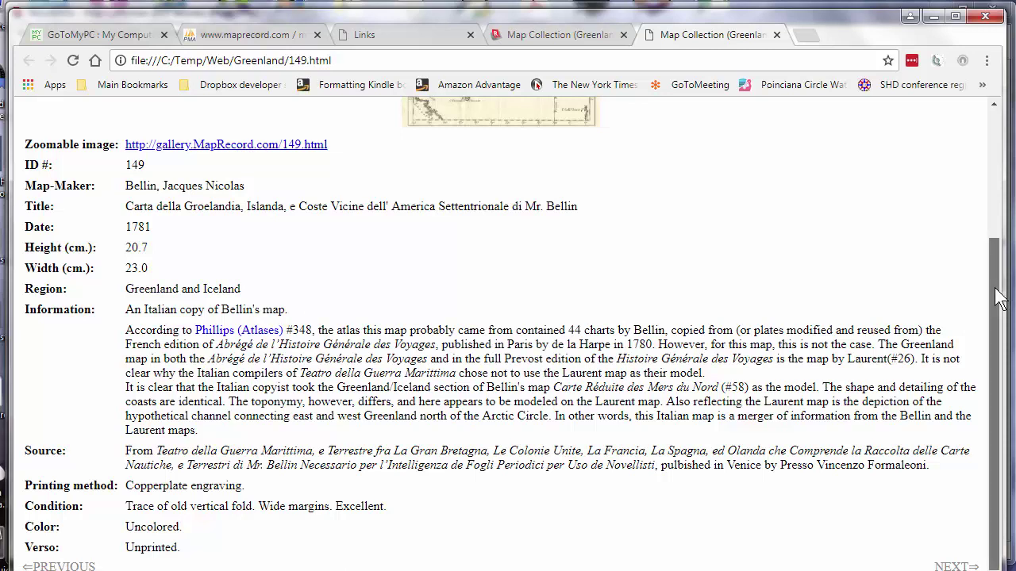
{"action": "scroll", "coordinate": [998, 297], "scroll_direction": "up", "scroll_amount": 3}
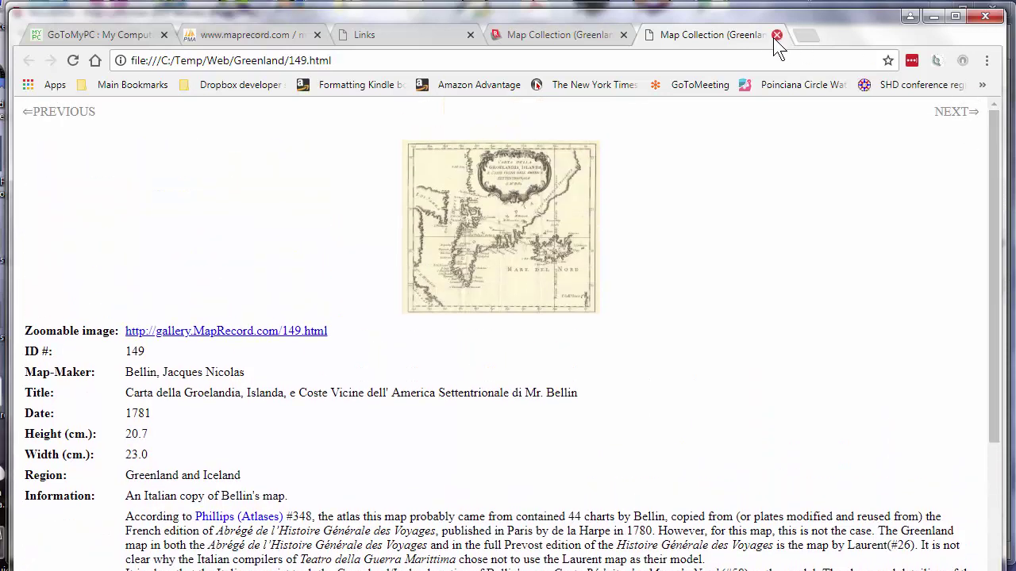
{"action": "left_click", "coordinate": [776, 35]}
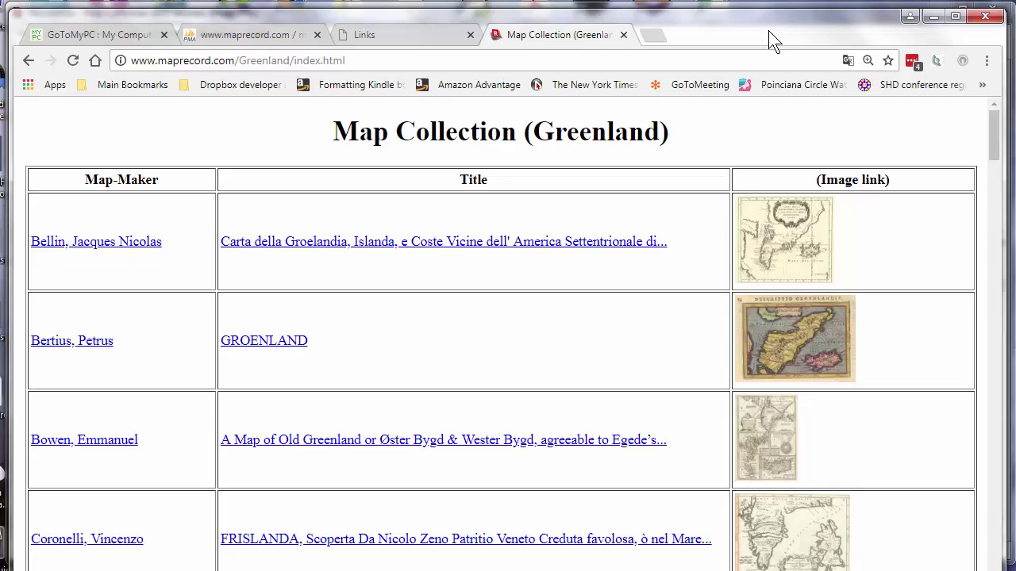
{"action": "left_click_drag", "start_coordinate": [769, 32], "coordinate": [769, 39]}
{"action": "left_click", "coordinate": [763, 9]}
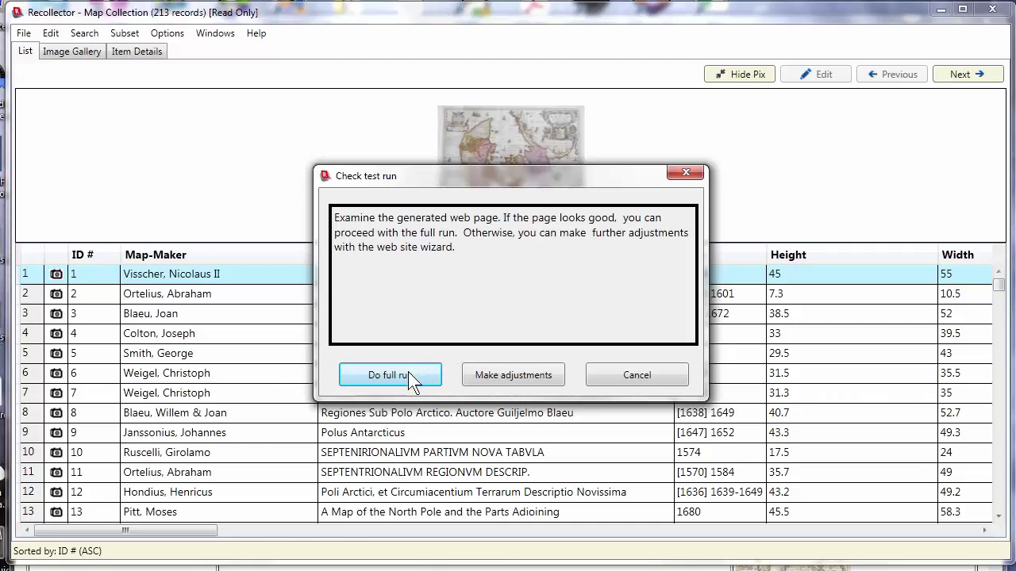
Reopen the wizard to make adjustments, keep the settings in all four steps and finish with the existing output folder
{"action": "left_click", "coordinate": [513, 376]}
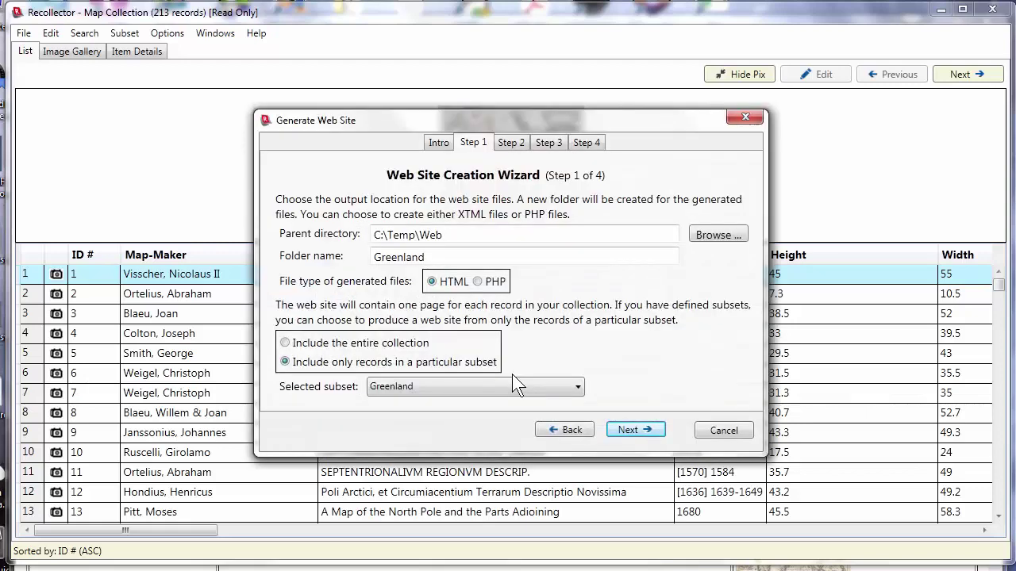
{"action": "left_click", "coordinate": [633, 428]}
{"action": "left_click", "coordinate": [633, 428]}
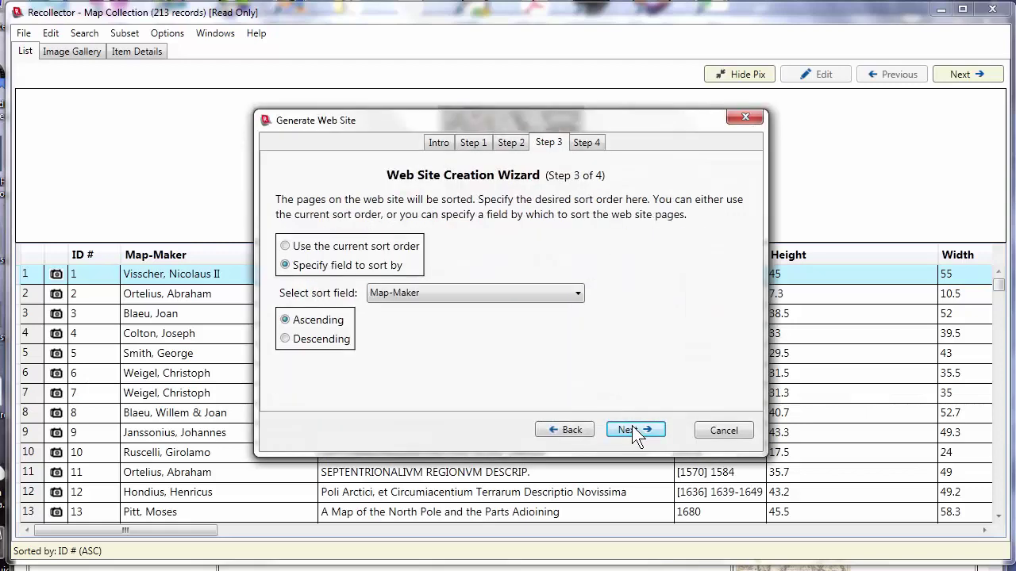
{"action": "left_click", "coordinate": [633, 429]}
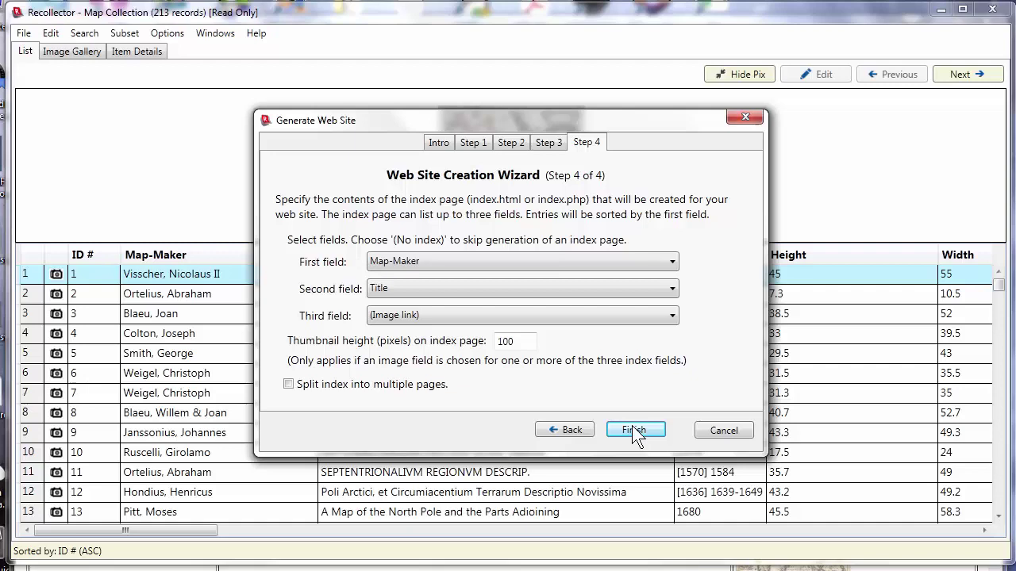
{"action": "left_click", "coordinate": [633, 429]}
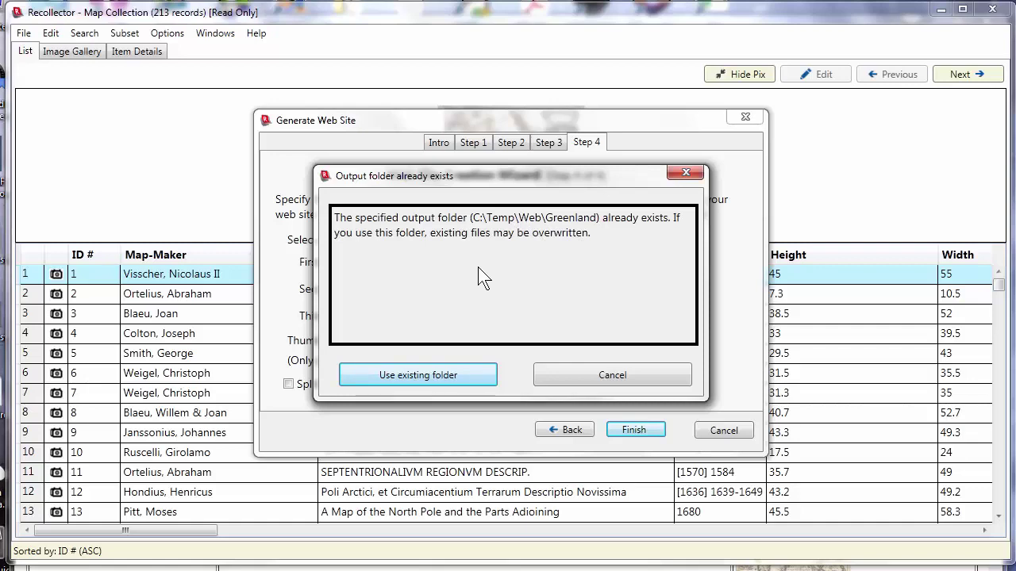
{"action": "left_click", "coordinate": [459, 375]}
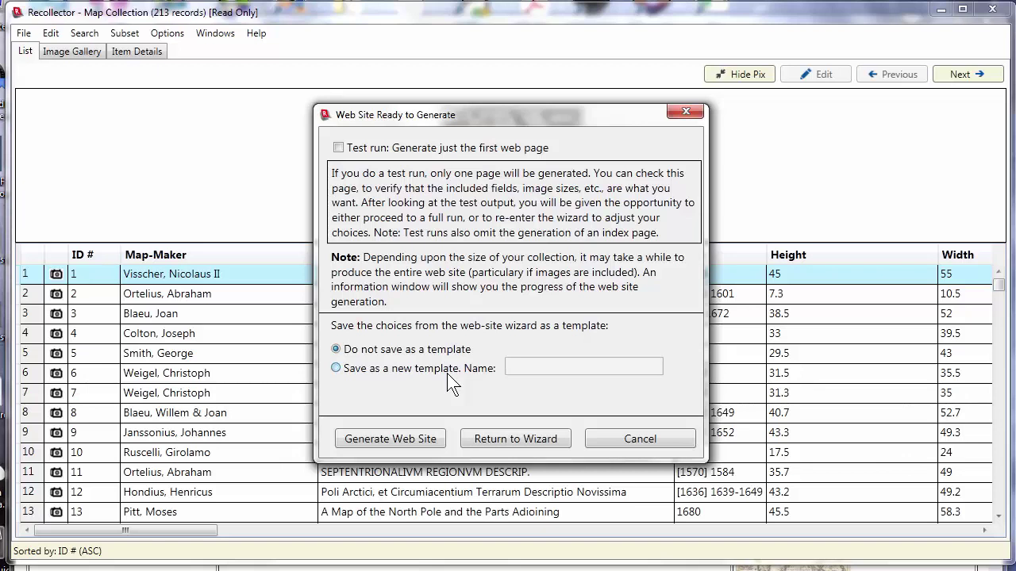
Save the wizard choices as a new template named "Web site template", generate the full web site and close the completion message
{"action": "left_click", "coordinate": [336, 367]}
{"action": "left_click", "coordinate": [535, 366]}
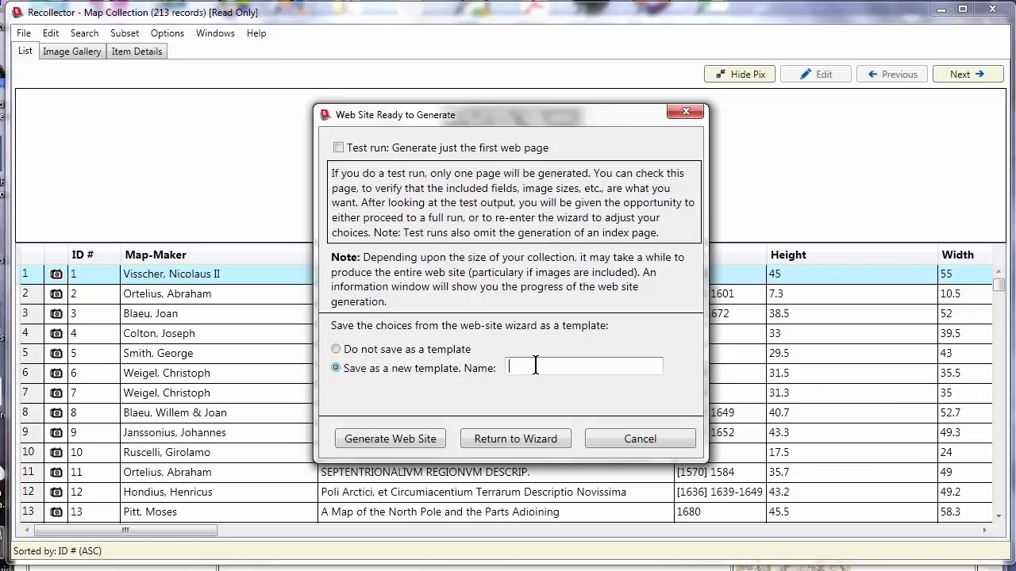
{"action": "type", "text": "Web s"}
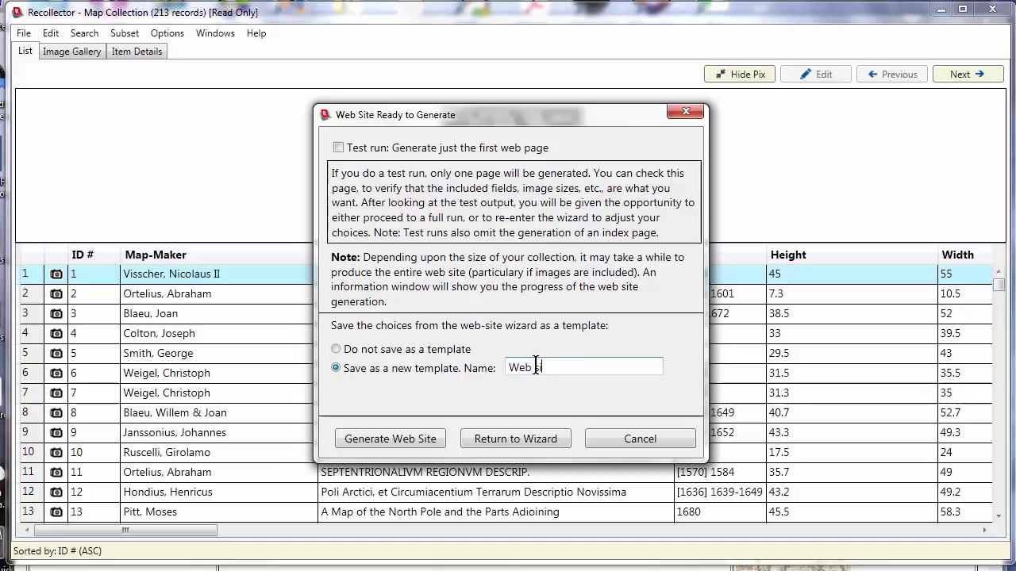
{"action": "type", "text": "ite template"}
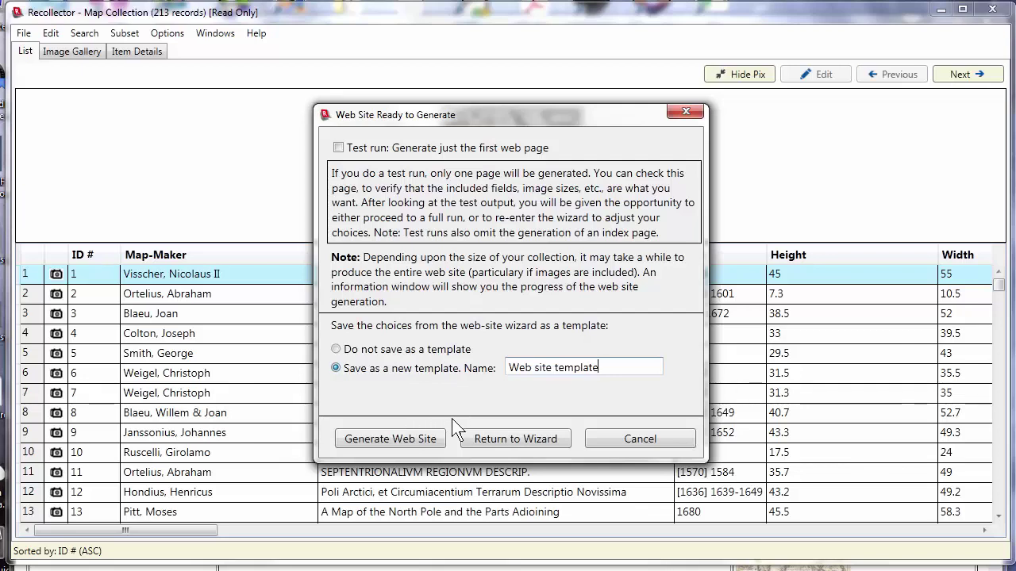
{"action": "left_click", "coordinate": [431, 440]}
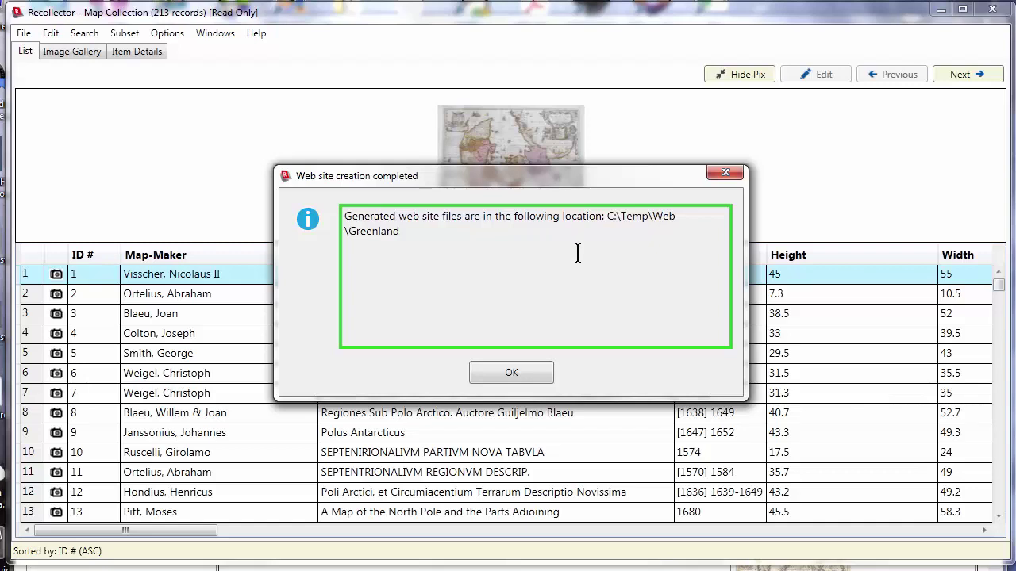
{"action": "left_click", "coordinate": [526, 371]}
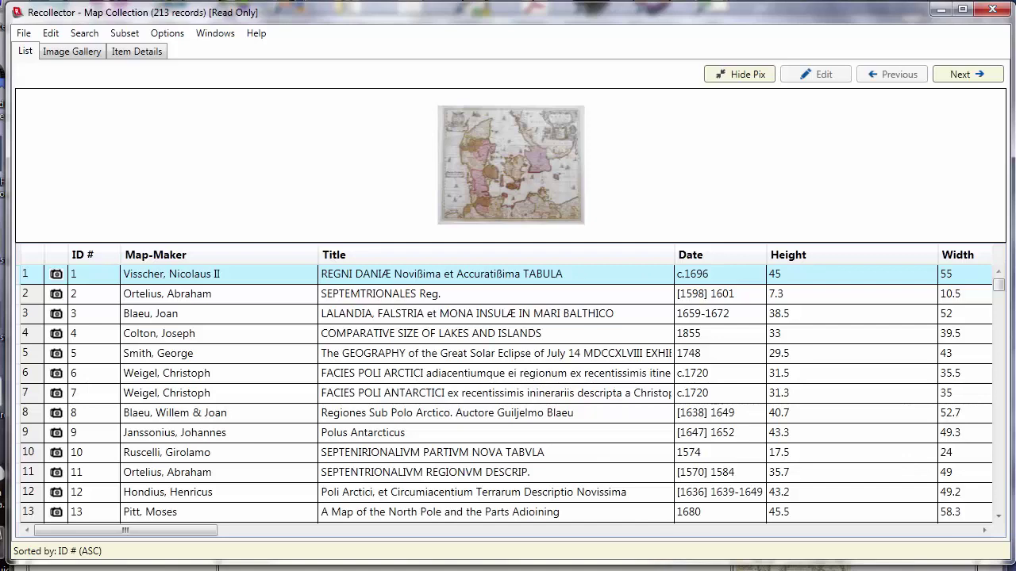
Switch to the Windows Explorer window, enlarge it and open the Greenland folder in C:\Temp\Web
{"action": "left_click_drag", "start_coordinate": [457, 248], "coordinate": [440, 85]}
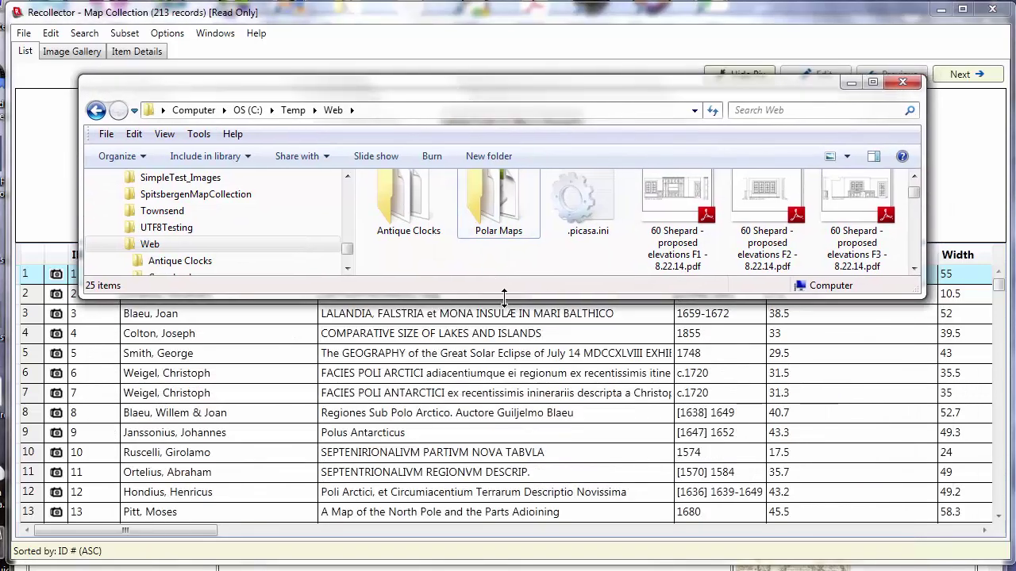
{"action": "left_click_drag", "start_coordinate": [504, 295], "coordinate": [502, 486]}
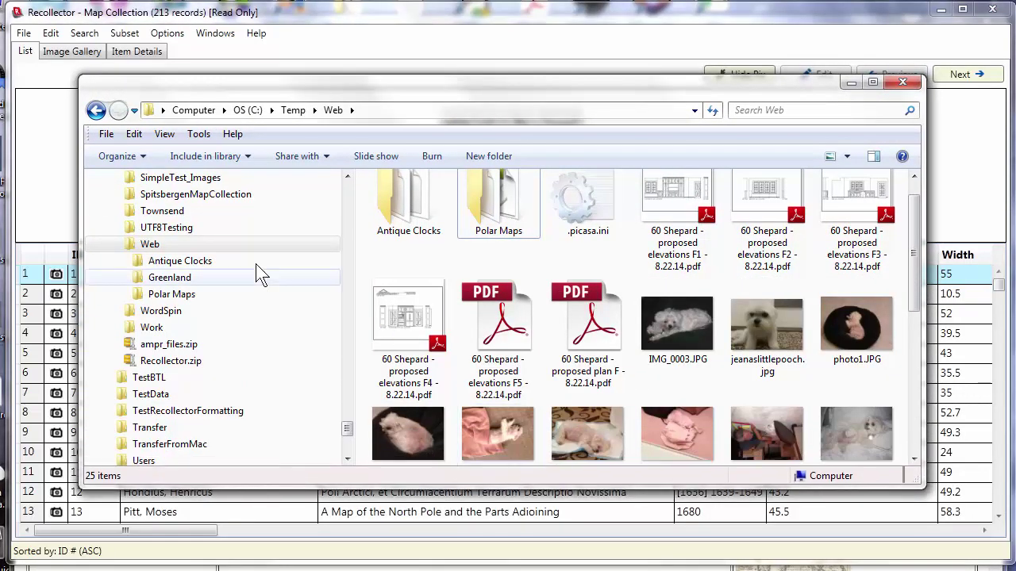
{"action": "left_click", "coordinate": [169, 280]}
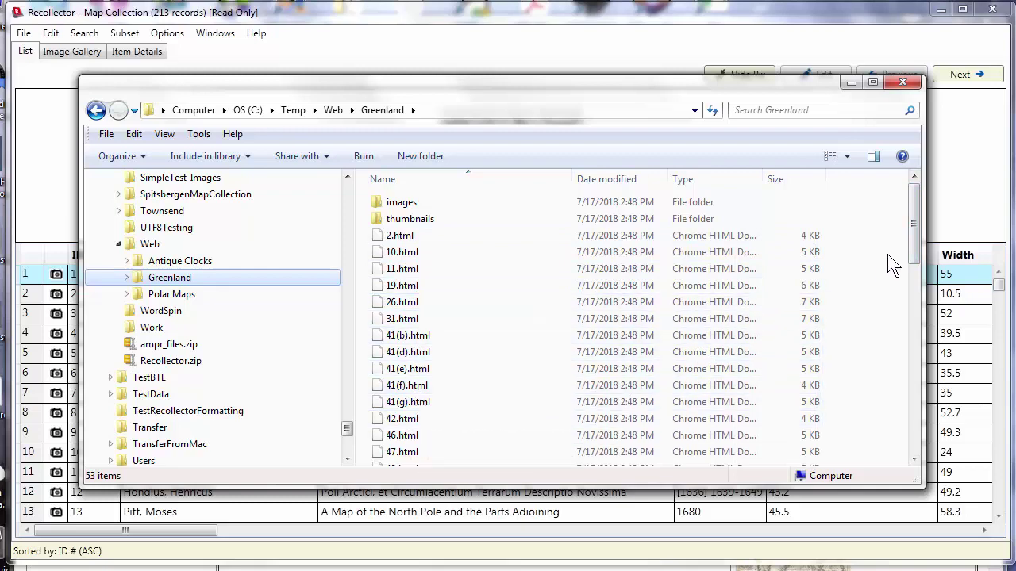
Examine the generated files in the Greenland folder, including index.html, the record pages and the images and thumbnails folders
{"action": "left_click_drag", "start_coordinate": [918, 257], "coordinate": [901, 452]}
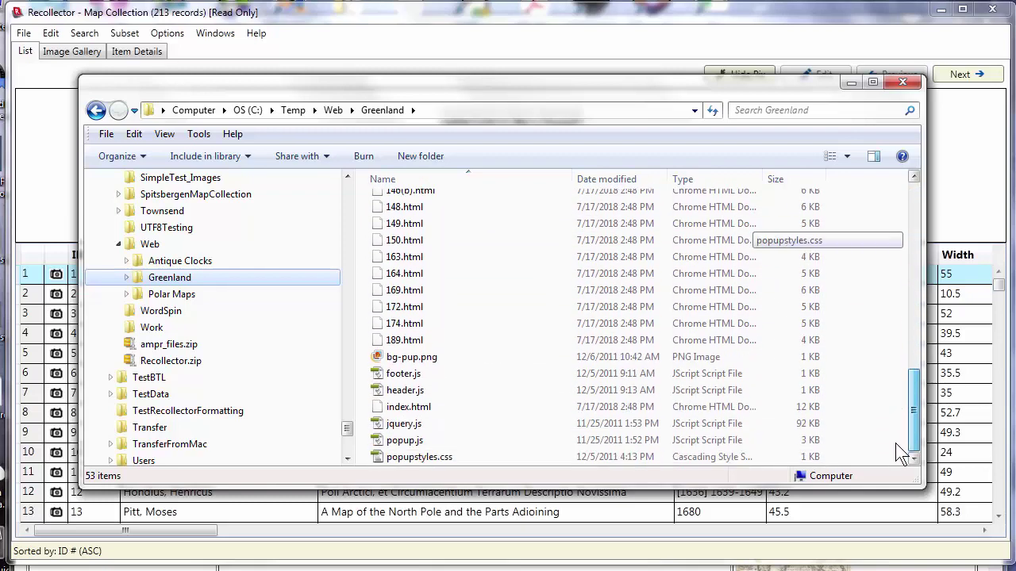
{"action": "left_click", "coordinate": [408, 408]}
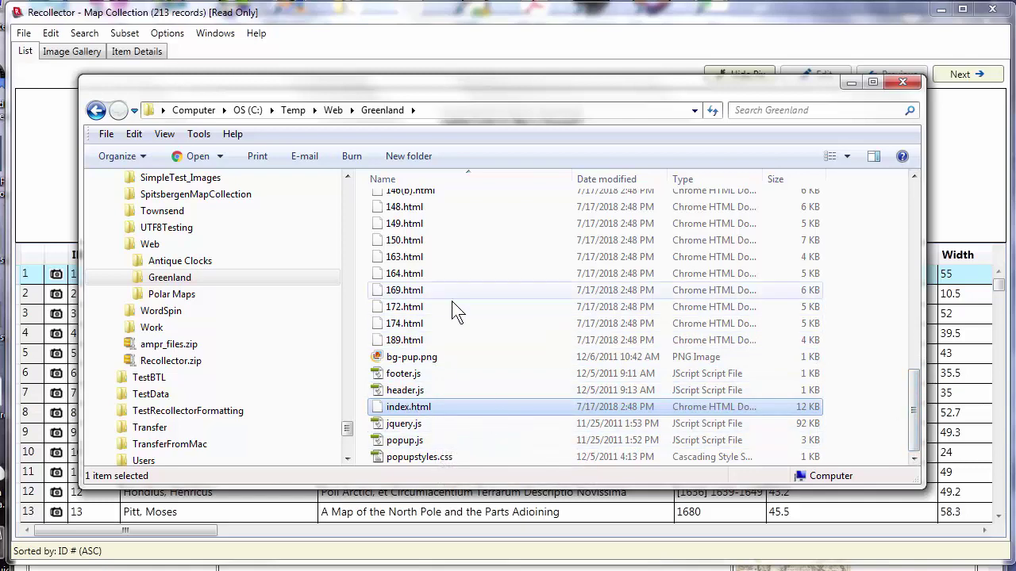
{"action": "left_click_drag", "start_coordinate": [914, 418], "coordinate": [915, 202]}
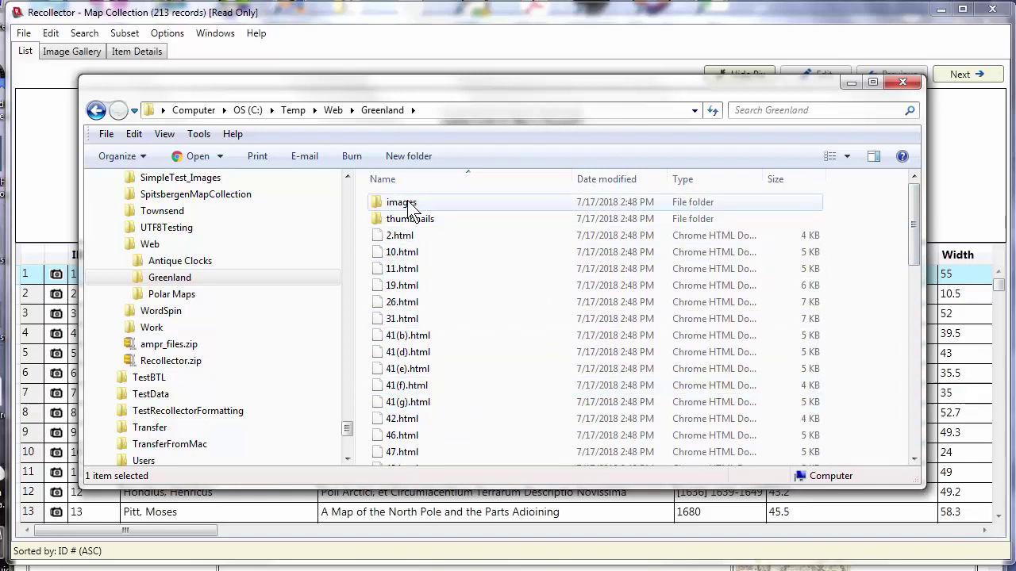
{"action": "mouse_move", "coordinate": [407, 208]}
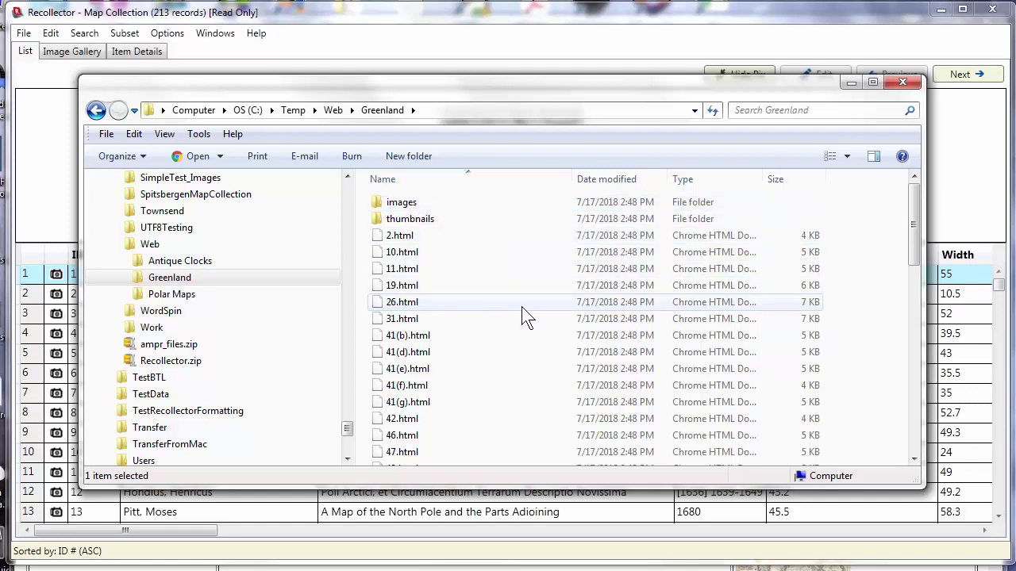
{"action": "mouse_move", "coordinate": [522, 303]}
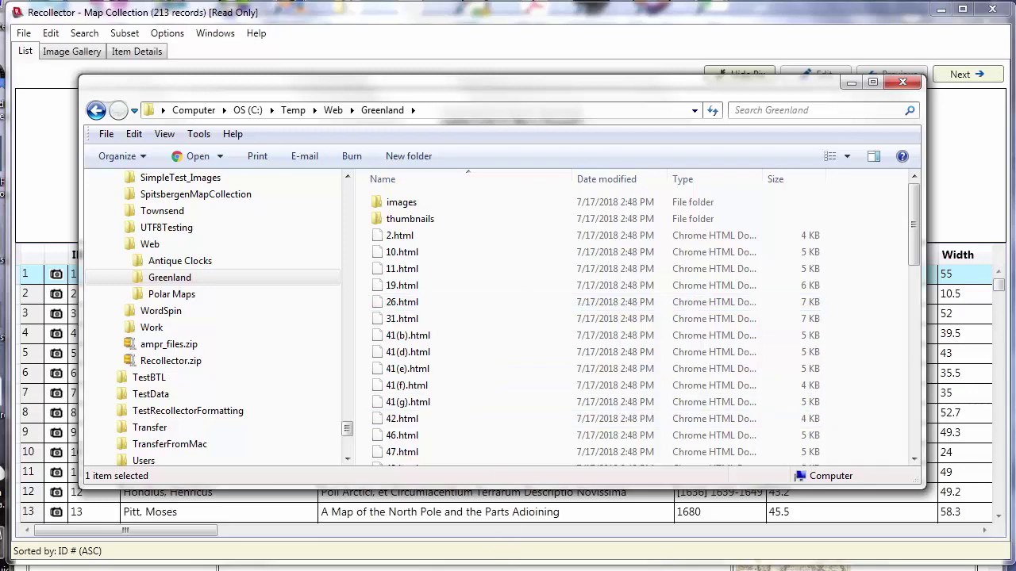
Switch to the browser, open the "Carta della Groelandia" map from the online Greenland index and read through its page
{"action": "key", "text": "alt+Tab"}
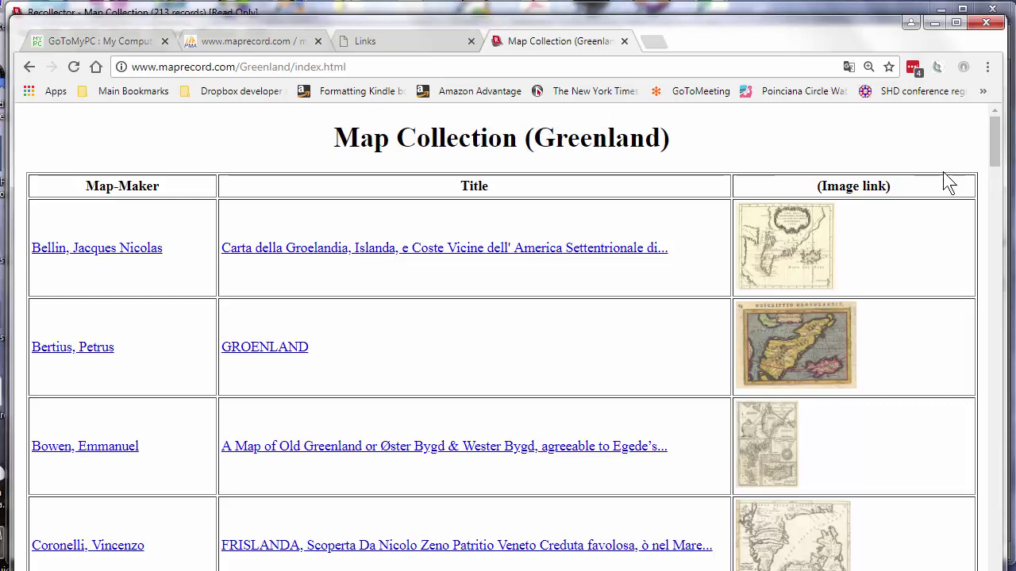
{"action": "left_click", "coordinate": [449, 248]}
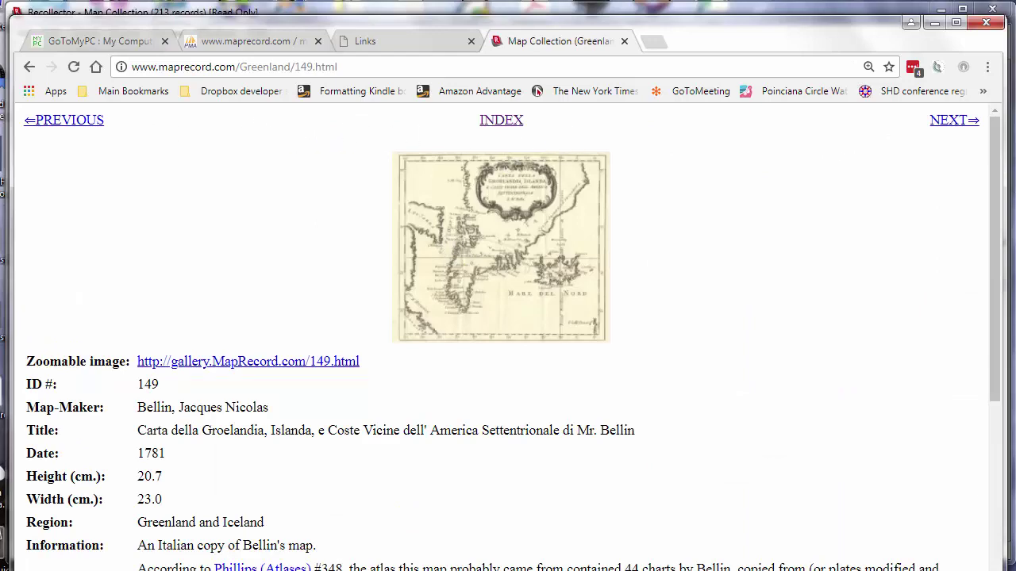
{"action": "left_click_drag", "start_coordinate": [996, 208], "coordinate": [986, 431]}
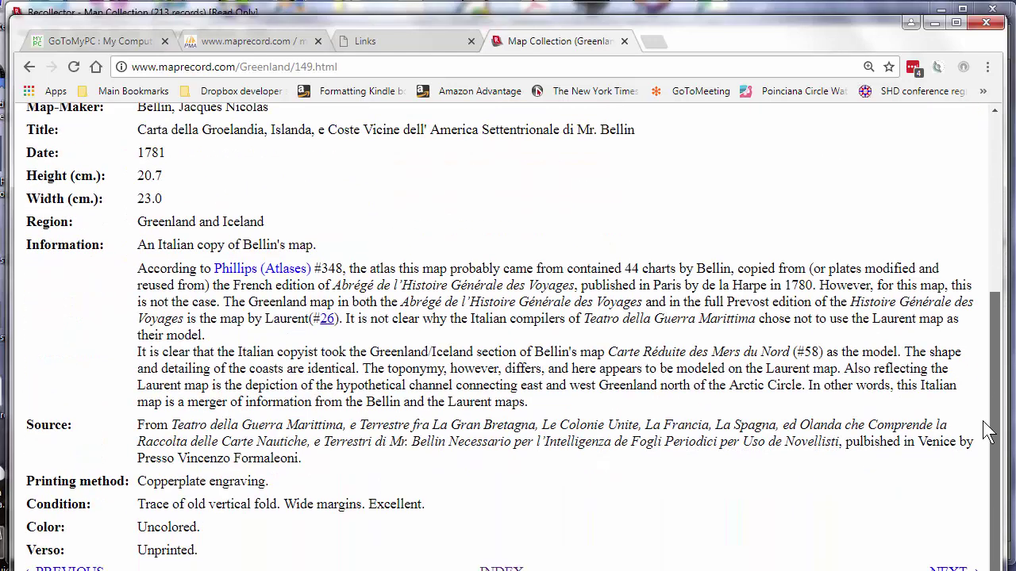
{"action": "left_click_drag", "start_coordinate": [990, 468], "coordinate": [1002, 159]}
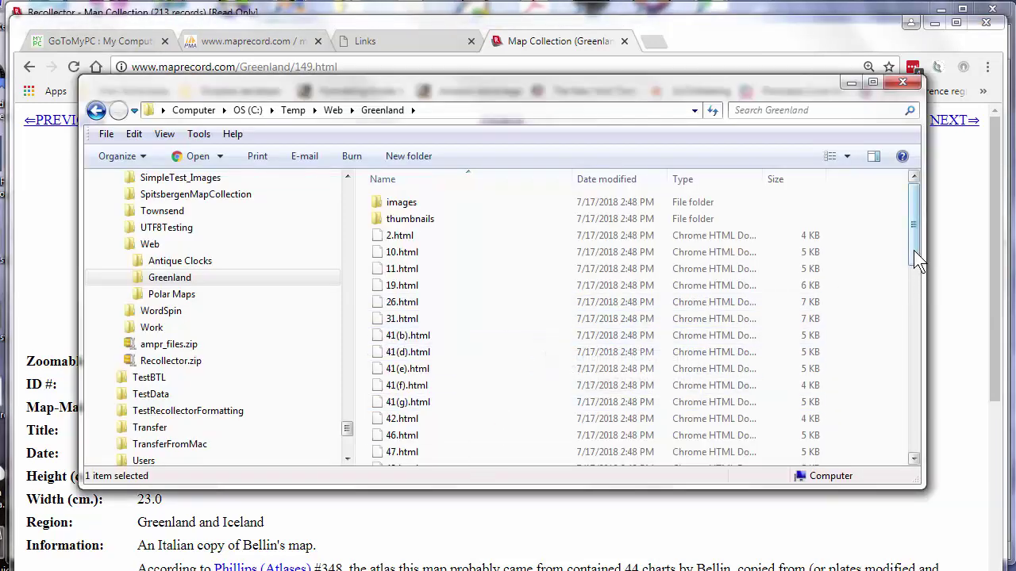
Locate header.js in the Greenland folder and open it in EditPlus for editing
{"action": "left_click_drag", "start_coordinate": [913, 250], "coordinate": [913, 453]}
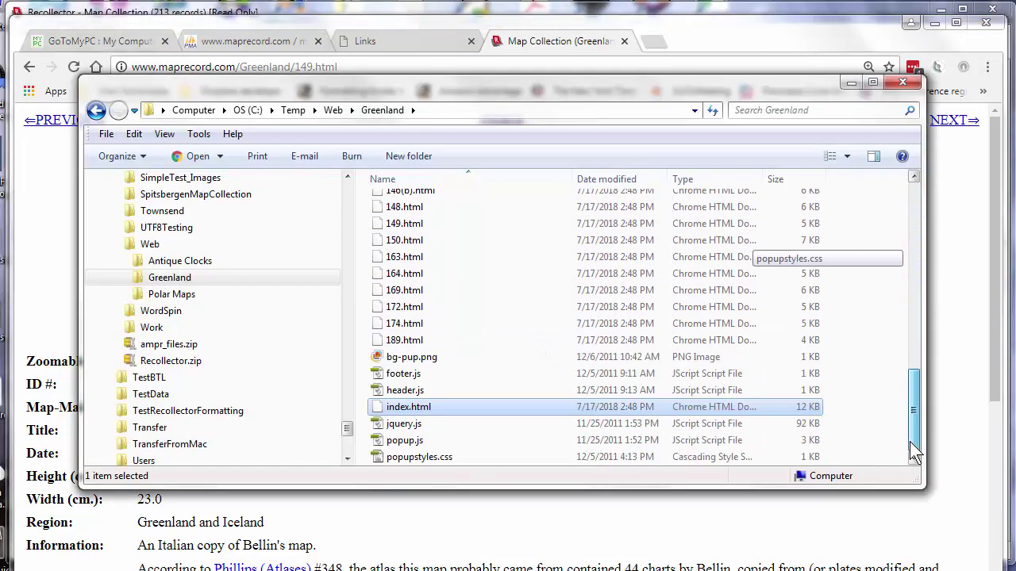
{"action": "left_click", "coordinate": [405, 392]}
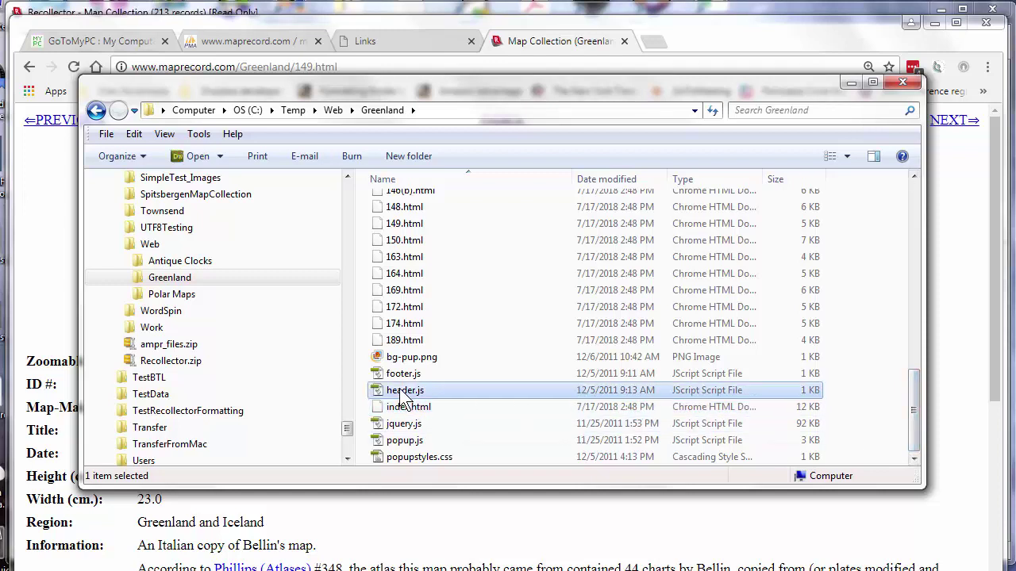
{"action": "left_click", "coordinate": [404, 378]}
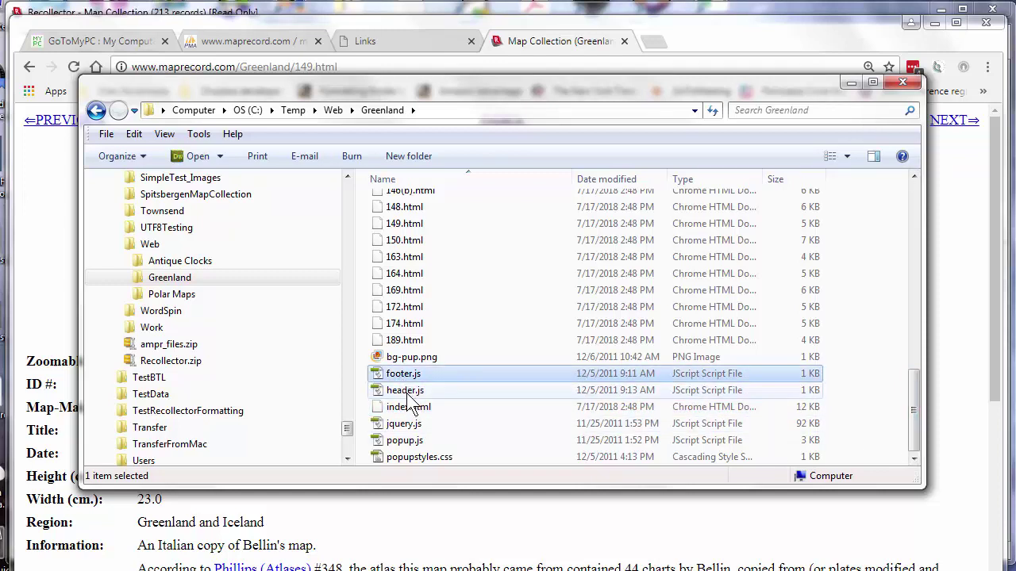
{"action": "right_click", "coordinate": [409, 400]}
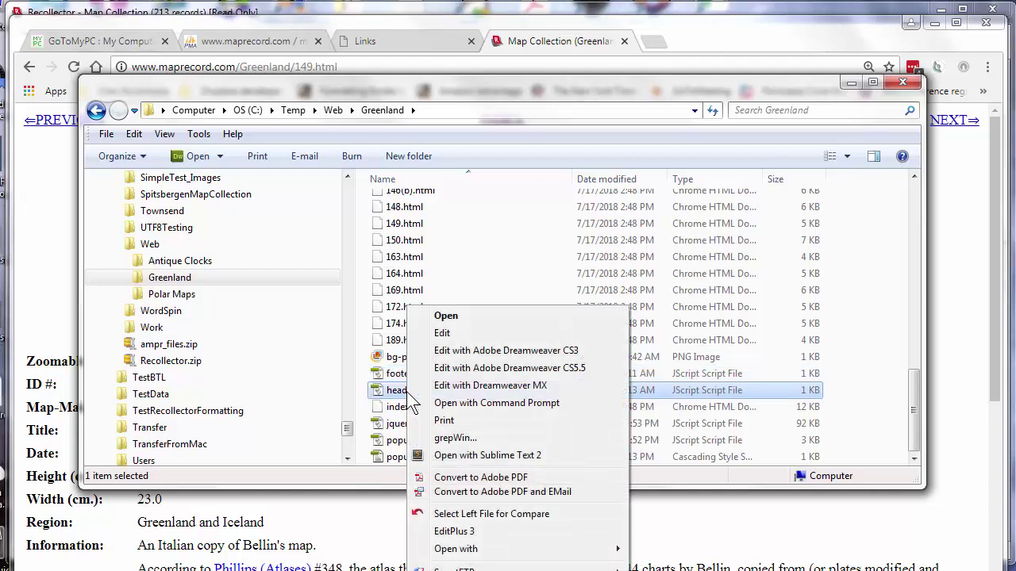
{"action": "left_click", "coordinate": [449, 532]}
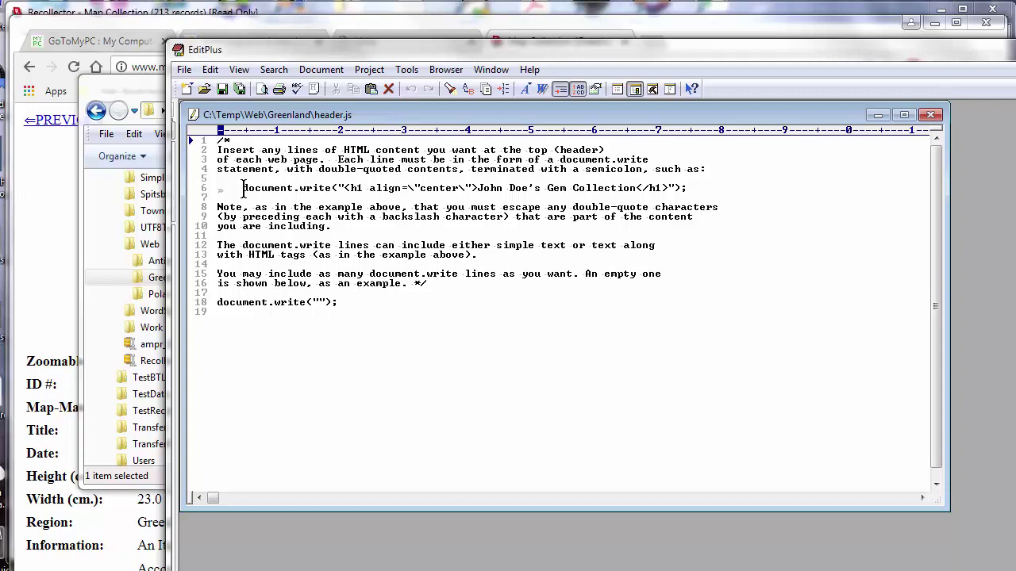
Copy the example centered-heading document.write statement from the comment over the empty document.write line at the end of header.js
{"action": "left_click_drag", "start_coordinate": [243, 188], "coordinate": [688, 188]}
{"action": "key", "text": "ctrl+c"}
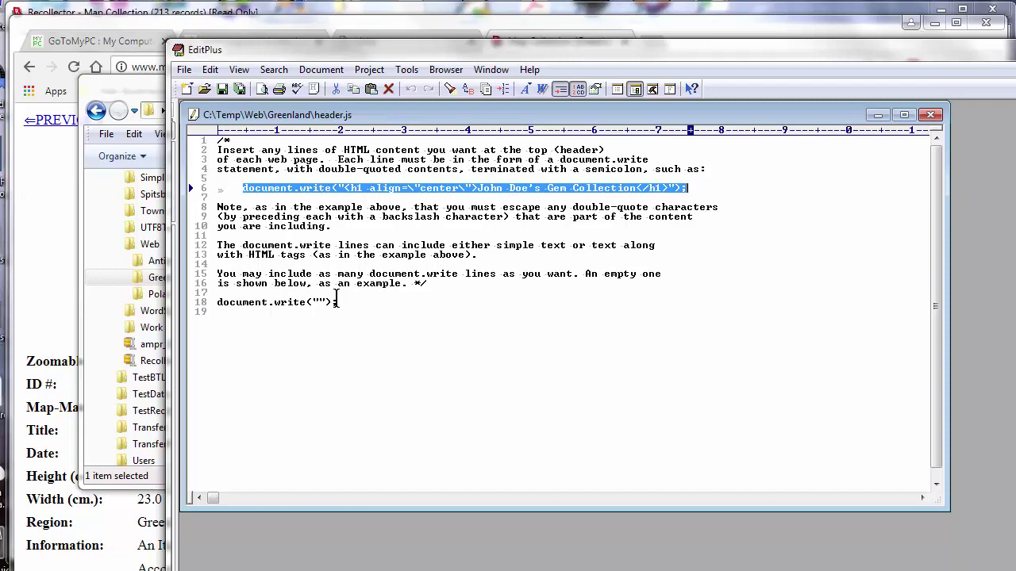
{"action": "left_click_drag", "start_coordinate": [340, 303], "coordinate": [219, 302]}
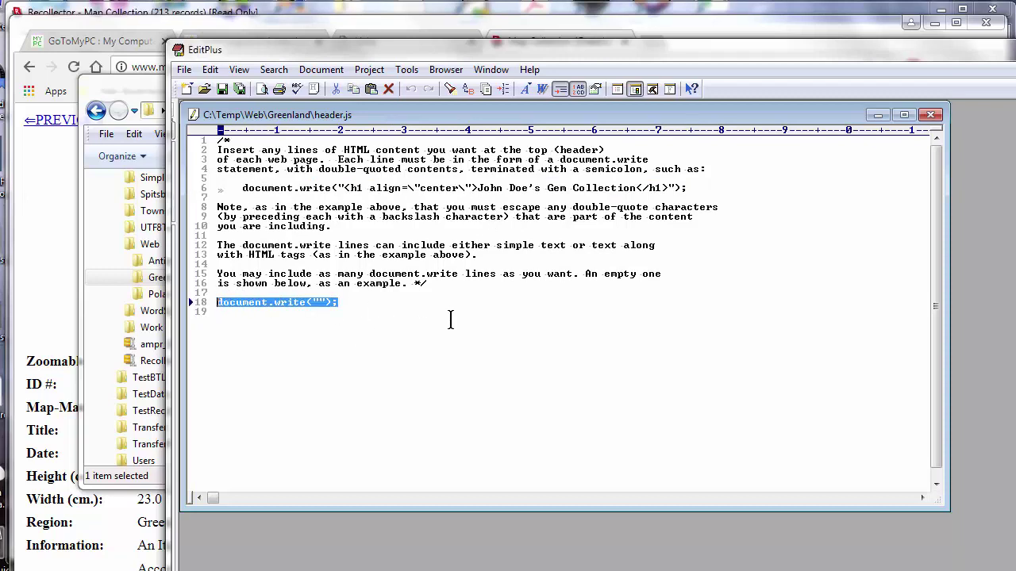
{"action": "key", "text": "ctrl+v"}
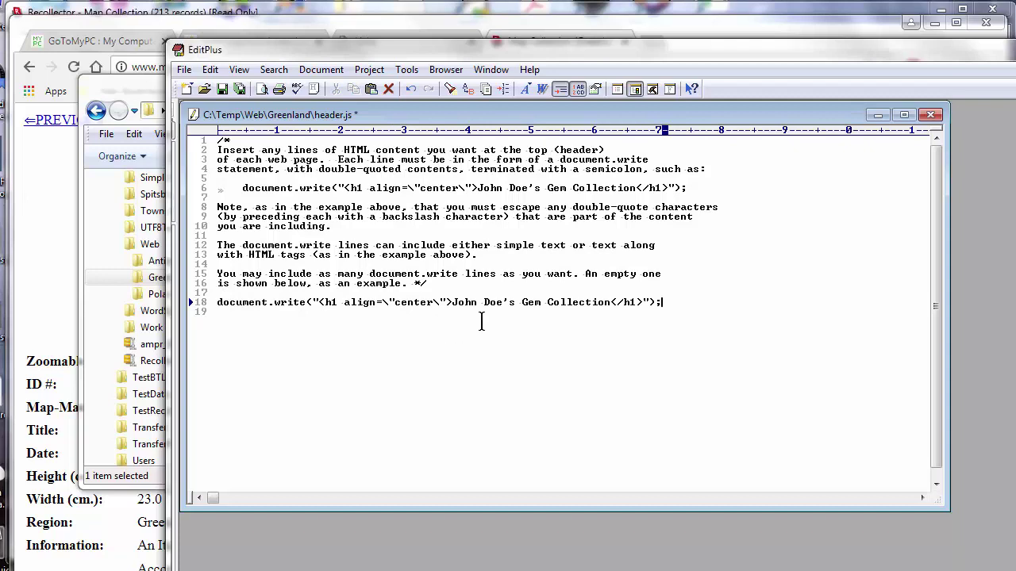
Replace the sample heading text in the new line with "The MapRecord Collection", save header.js and close the editor
{"action": "left_click_drag", "start_coordinate": [452, 303], "coordinate": [611, 308]}
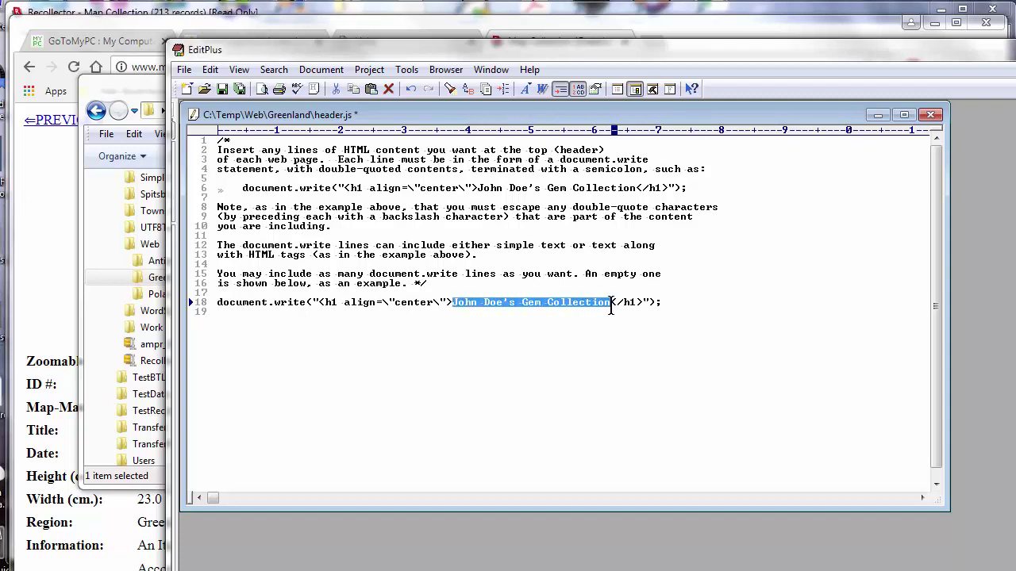
{"action": "type", "text": "The MapRe"}
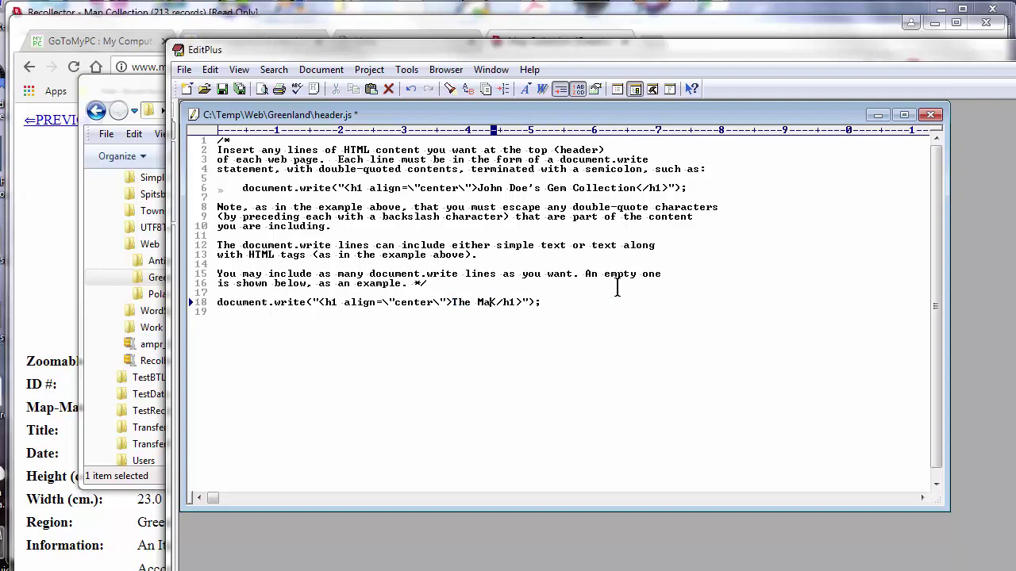
{"action": "type", "text": "cord Collec"}
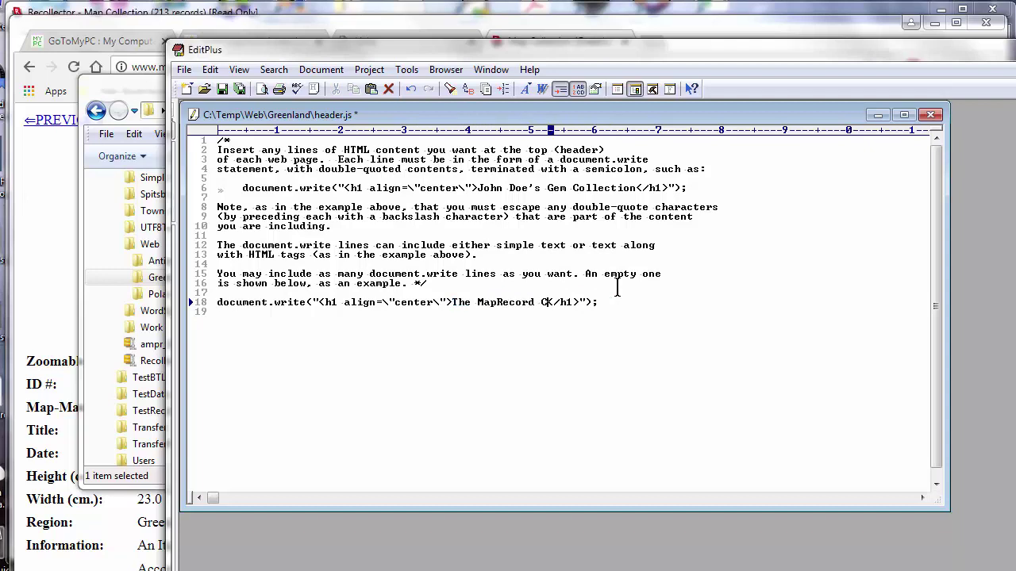
{"action": "type", "text": "tion"}
{"action": "left_click", "coordinate": [222, 89]}
{"action": "key", "text": "alt+F4"}
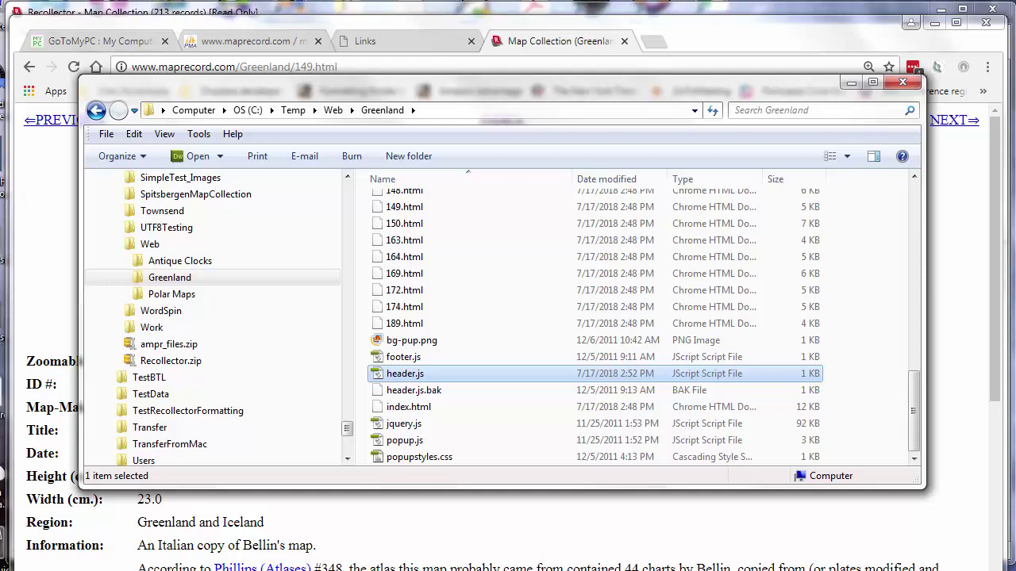
Switch to FileZilla, upload header.js to the remote Greenland folder, overwriting the existing file, and minimize the window
{"action": "key", "text": "alt+Tab"}
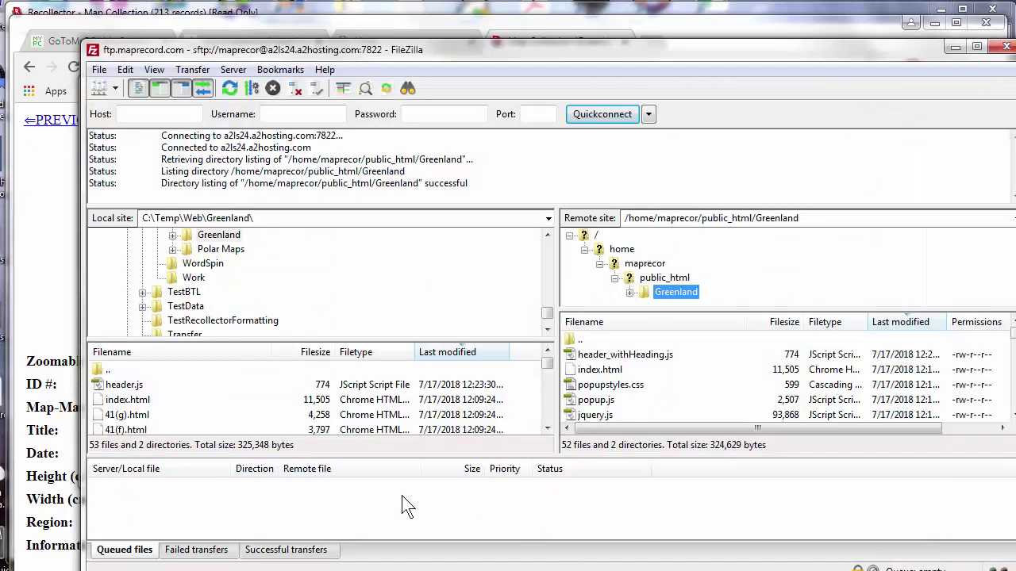
{"action": "left_click", "coordinate": [118, 388]}
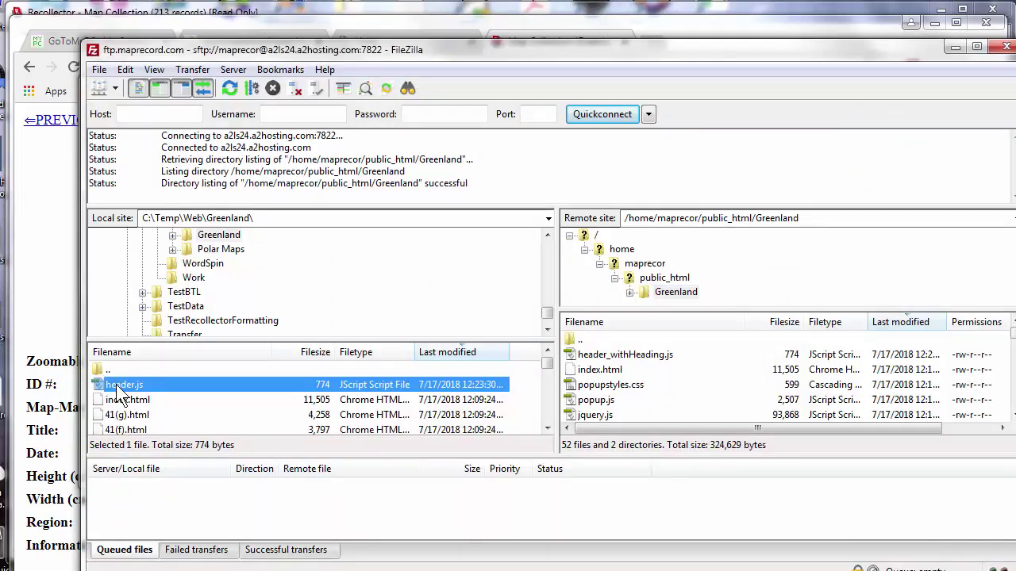
{"action": "left_click_drag", "start_coordinate": [117, 394], "coordinate": [679, 407]}
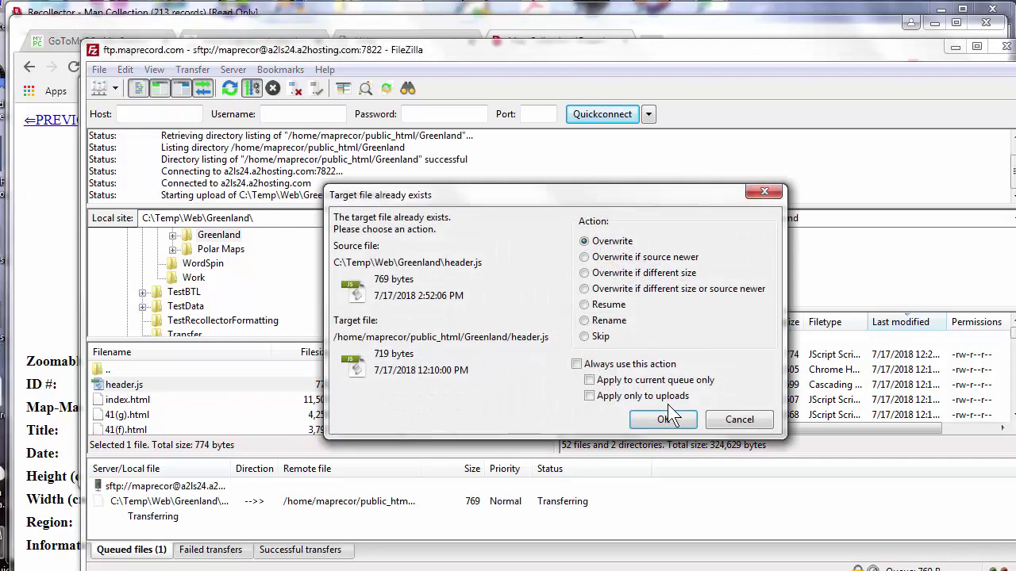
{"action": "left_click", "coordinate": [676, 419]}
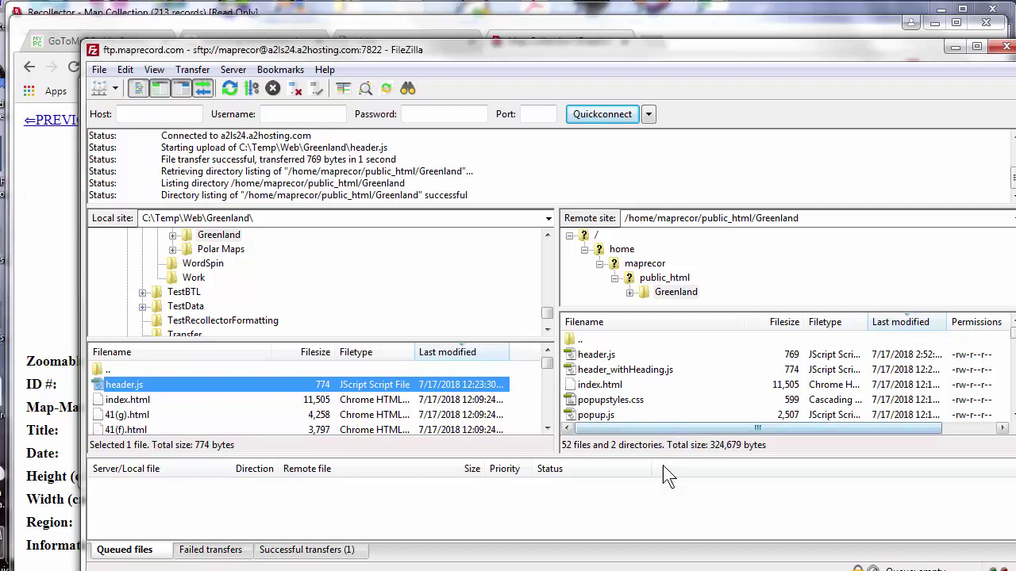
{"action": "left_click", "coordinate": [956, 48]}
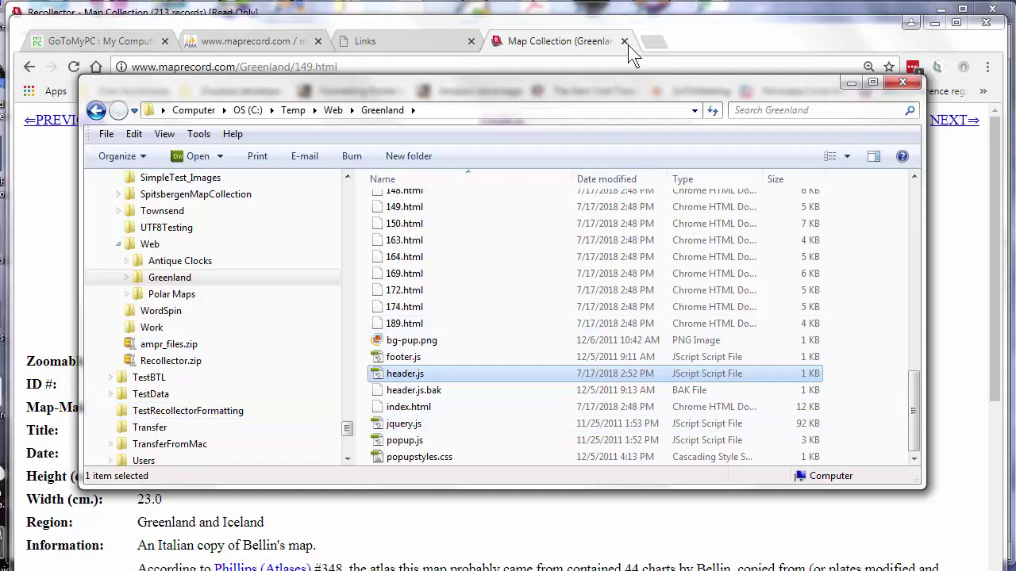
Switch to Chrome, clear the browsing history and cached images and files for all time, and close the settings
{"action": "left_click", "coordinate": [732, 39]}
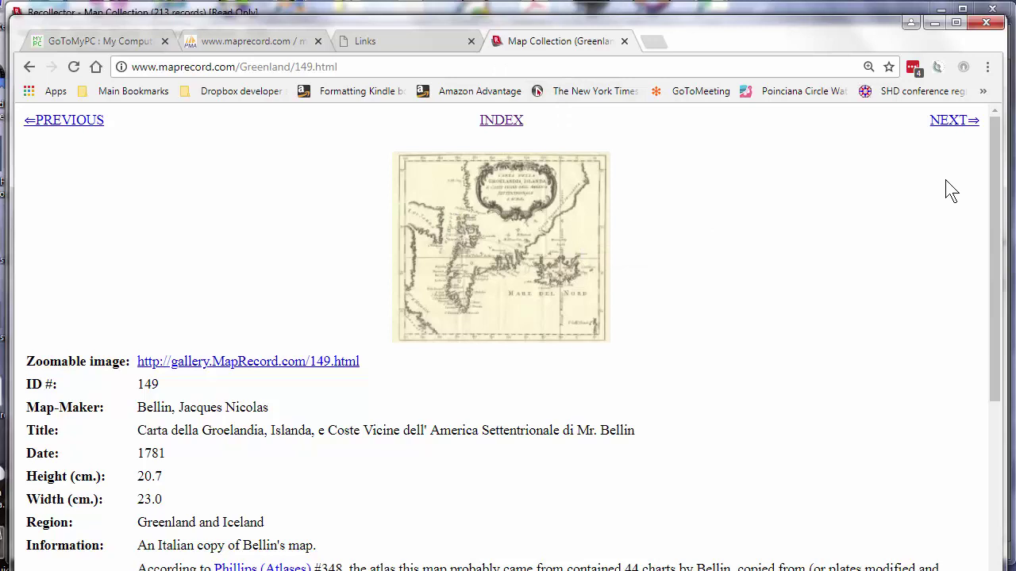
{"action": "left_click", "coordinate": [985, 69]}
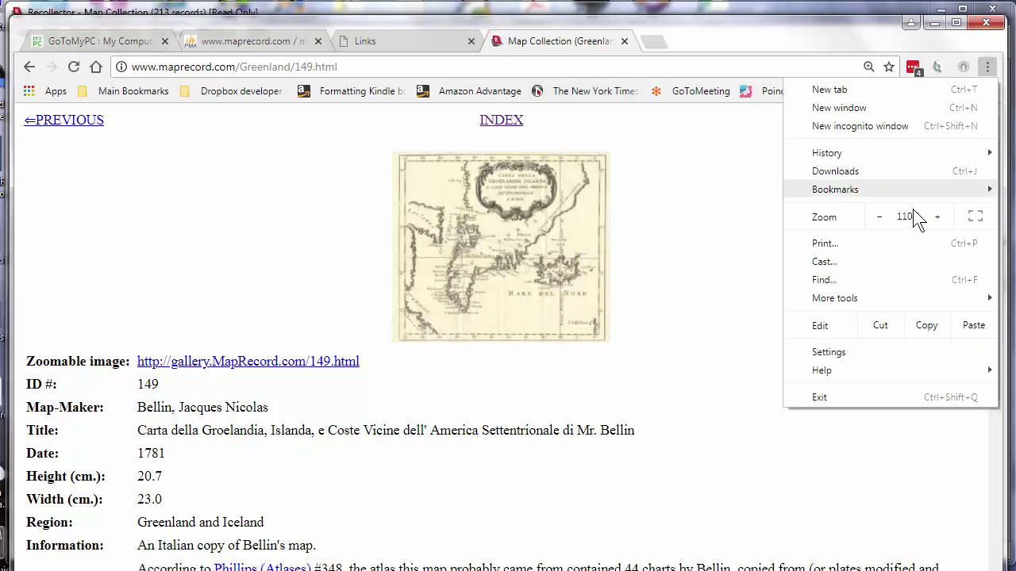
{"action": "mouse_move", "coordinate": [825, 305]}
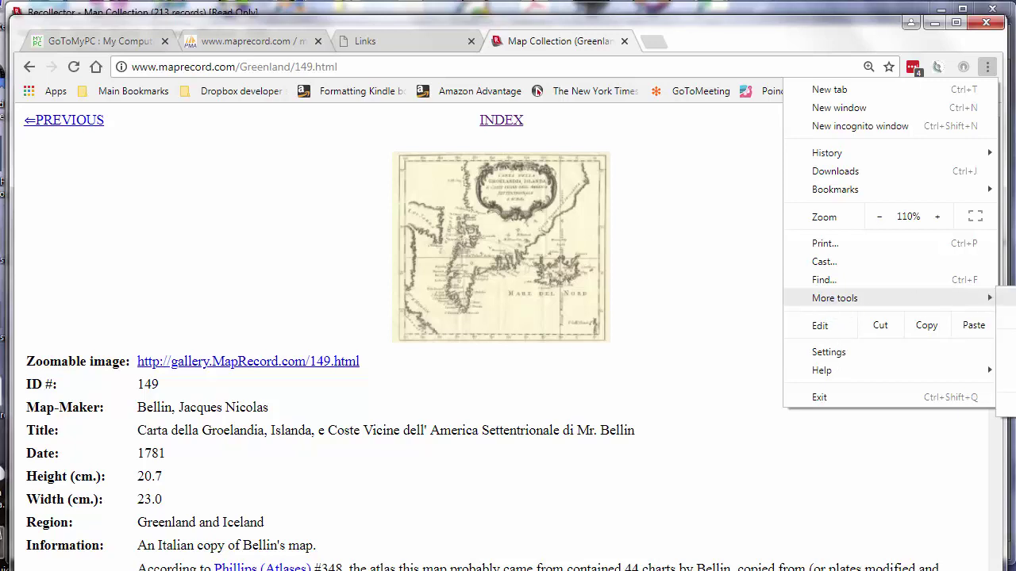
{"action": "left_click", "coordinate": [1004, 342]}
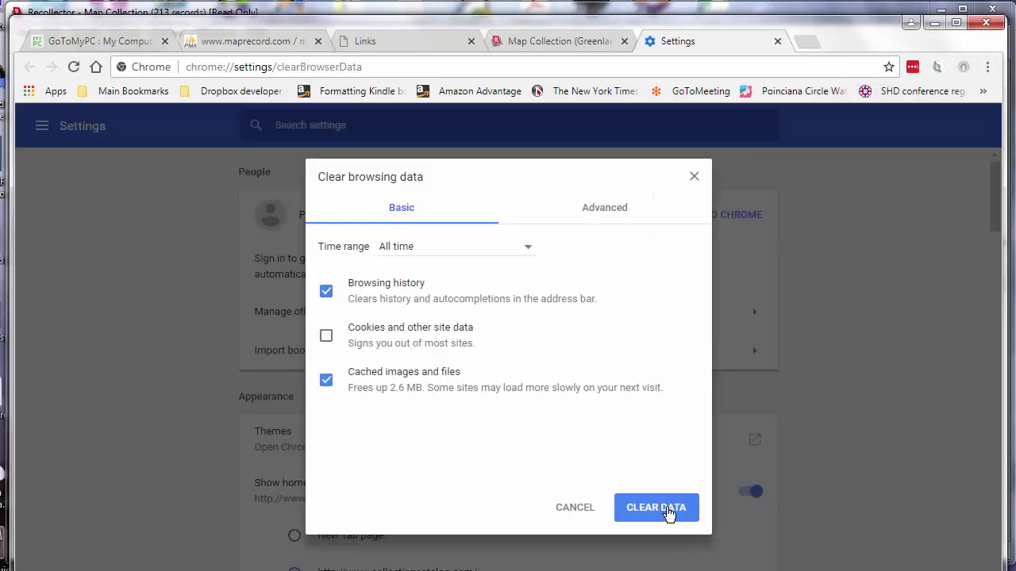
{"action": "left_click", "coordinate": [669, 512]}
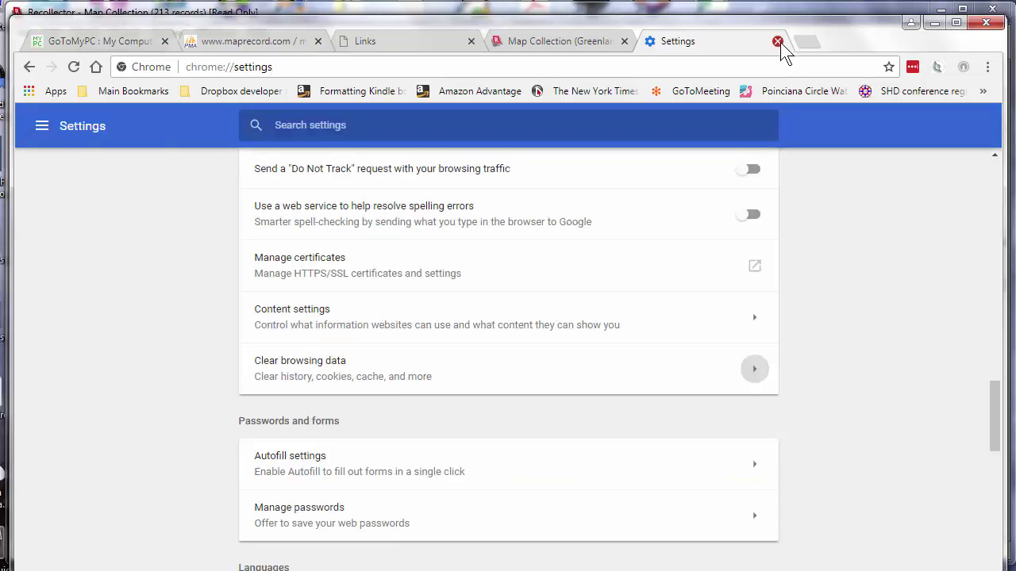
{"action": "left_click", "coordinate": [778, 41]}
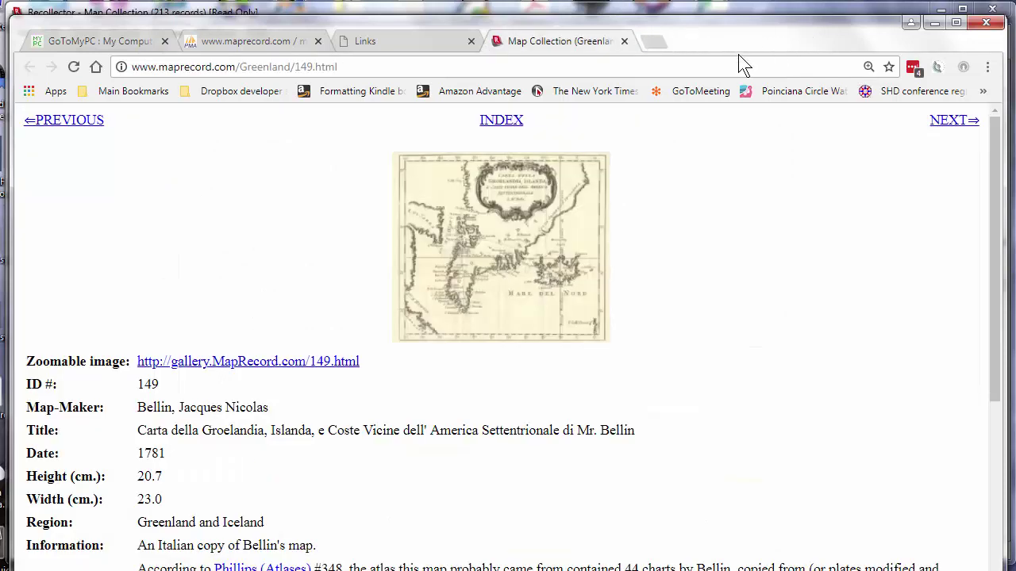
Reload the Greenland/149.html page and check the heading on it and on the next two map pages
{"action": "left_click", "coordinate": [74, 63]}
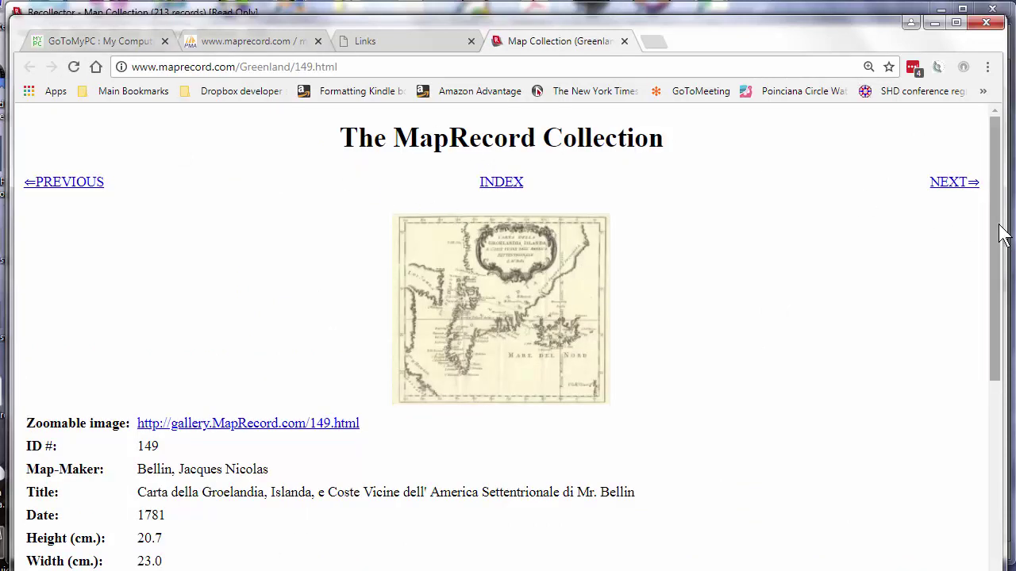
{"action": "scroll", "coordinate": [1002, 233], "scroll_direction": "down", "scroll_amount": 5}
{"action": "scroll", "coordinate": [1002, 233], "scroll_direction": "up", "scroll_amount": 5}
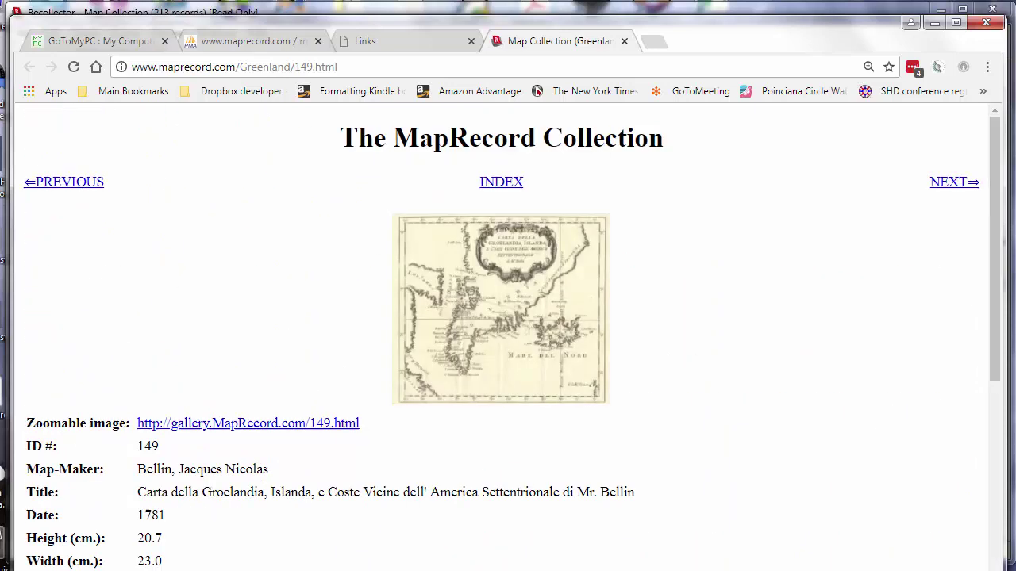
{"action": "left_click", "coordinate": [946, 183]}
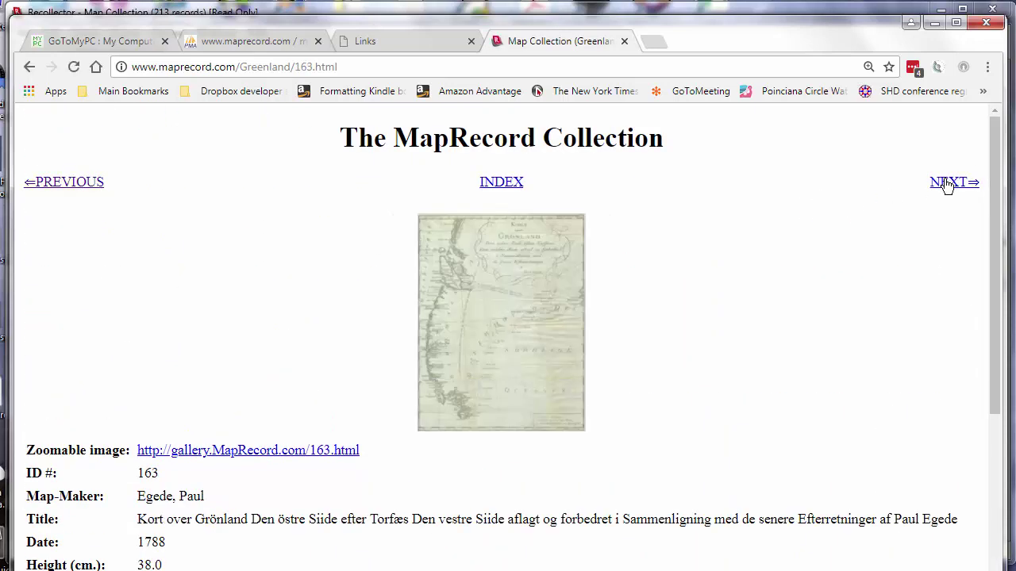
{"action": "left_click", "coordinate": [944, 187]}
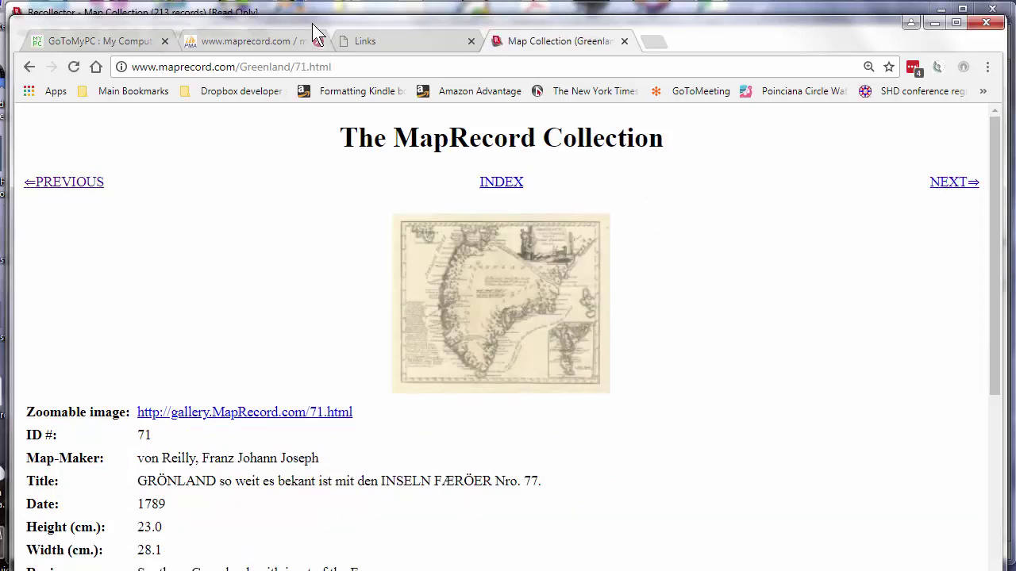
Switch to Recollector and try reusing "Web site template" in the web site wizard with the existing output folder, cancelling before generation
{"action": "left_click", "coordinate": [328, 9]}
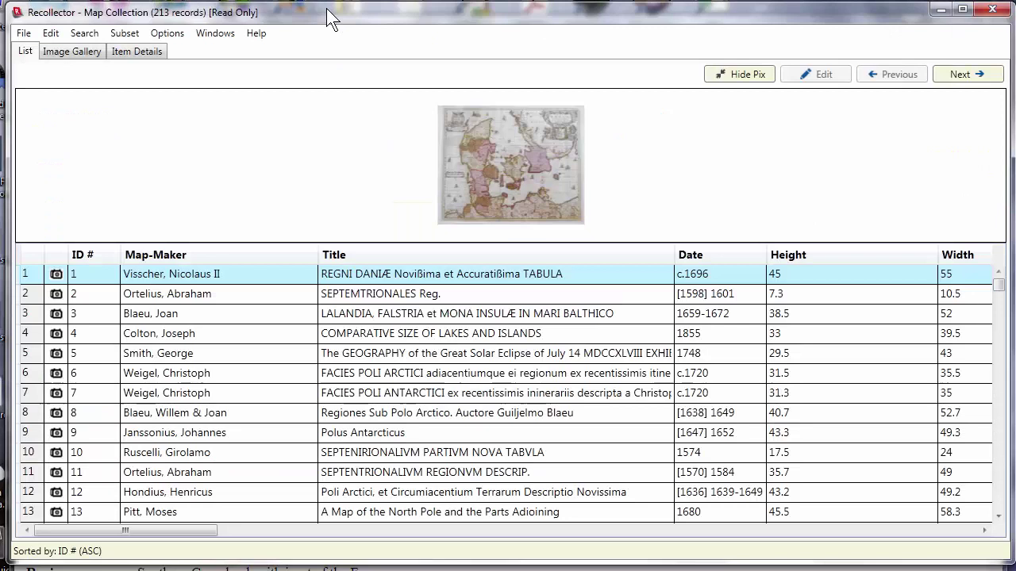
{"action": "left_click", "coordinate": [25, 34]}
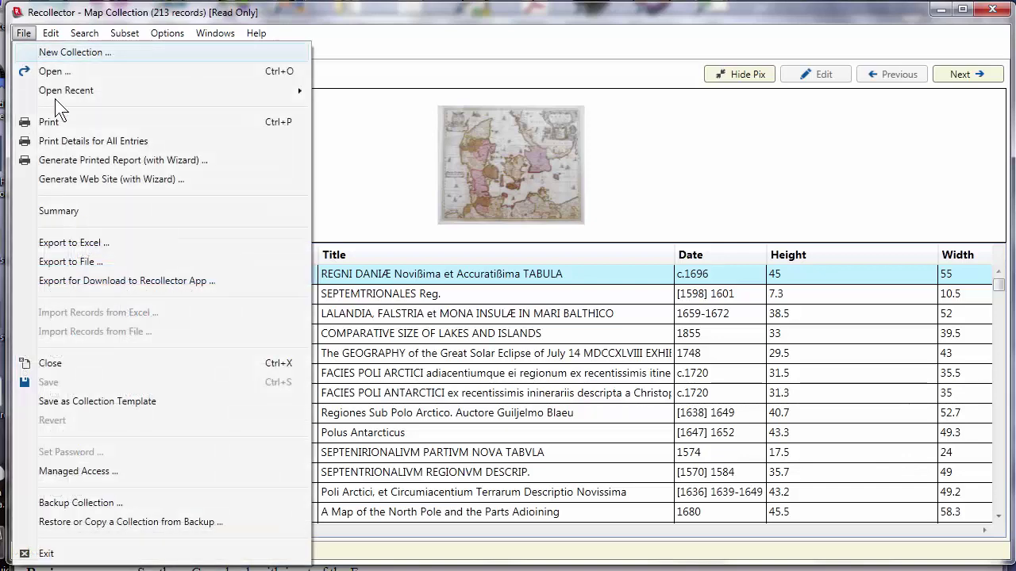
{"action": "left_click", "coordinate": [87, 179]}
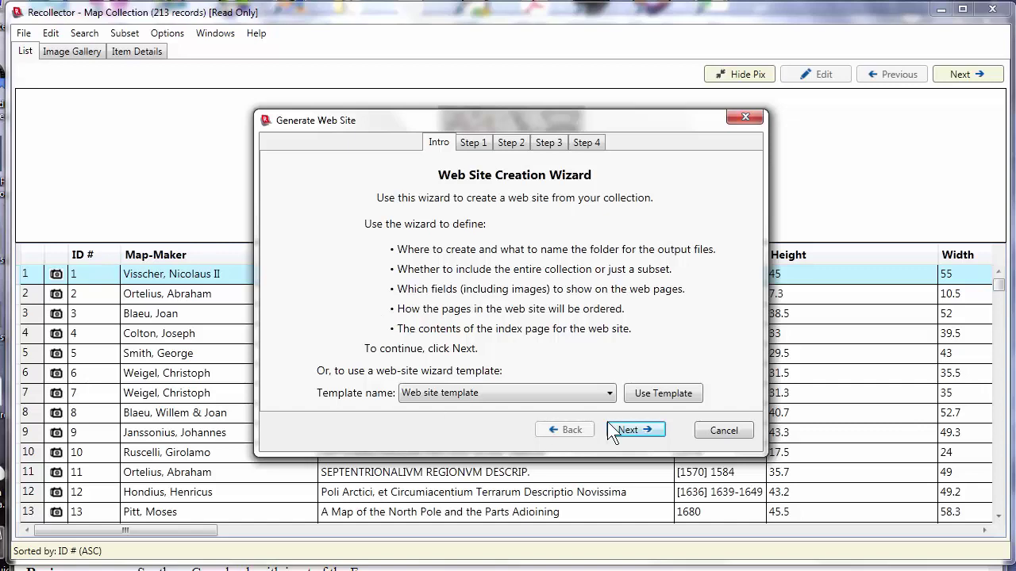
{"action": "left_click", "coordinate": [657, 394]}
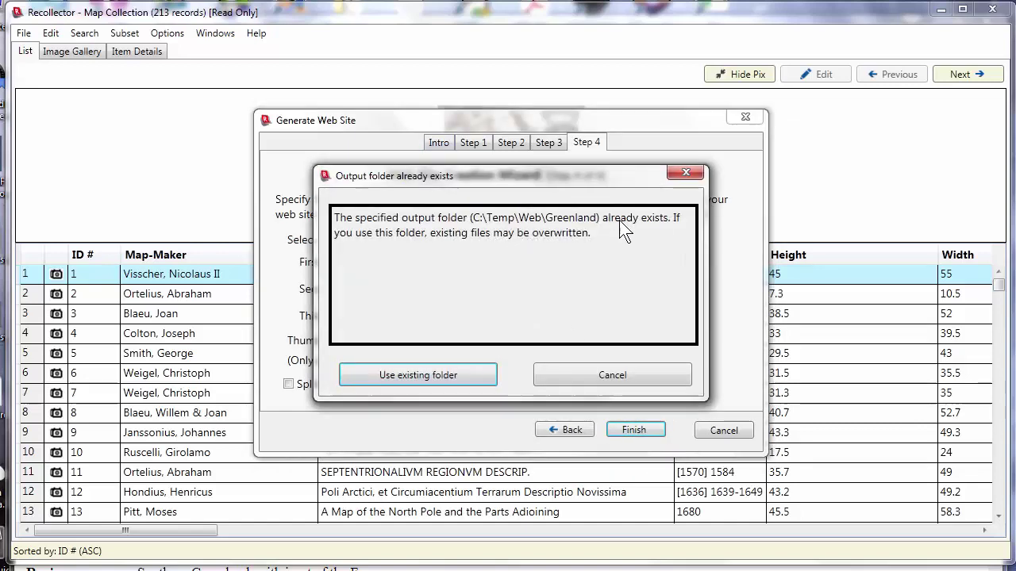
{"action": "left_click", "coordinate": [425, 375]}
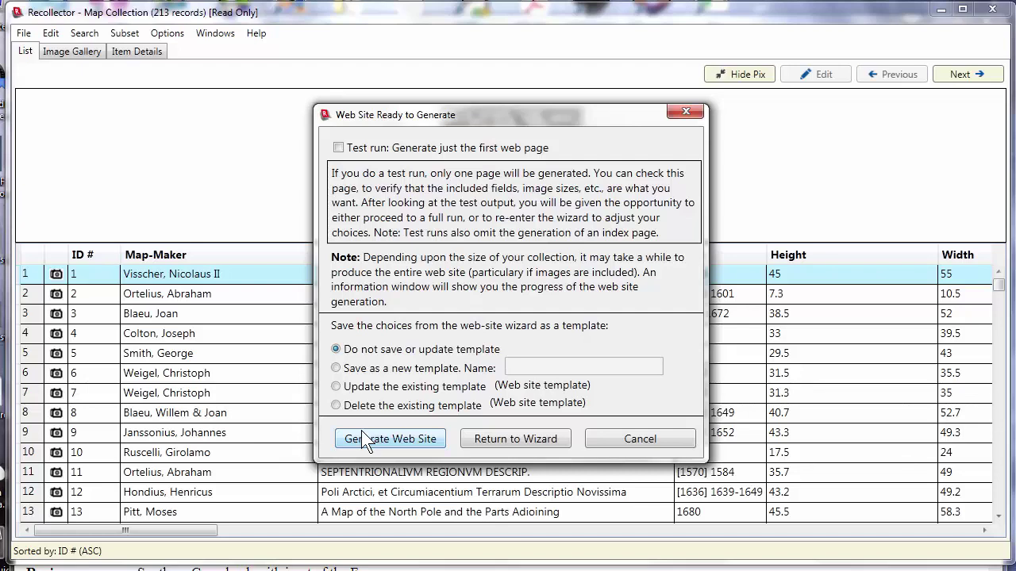
{"action": "left_click", "coordinate": [616, 442]}
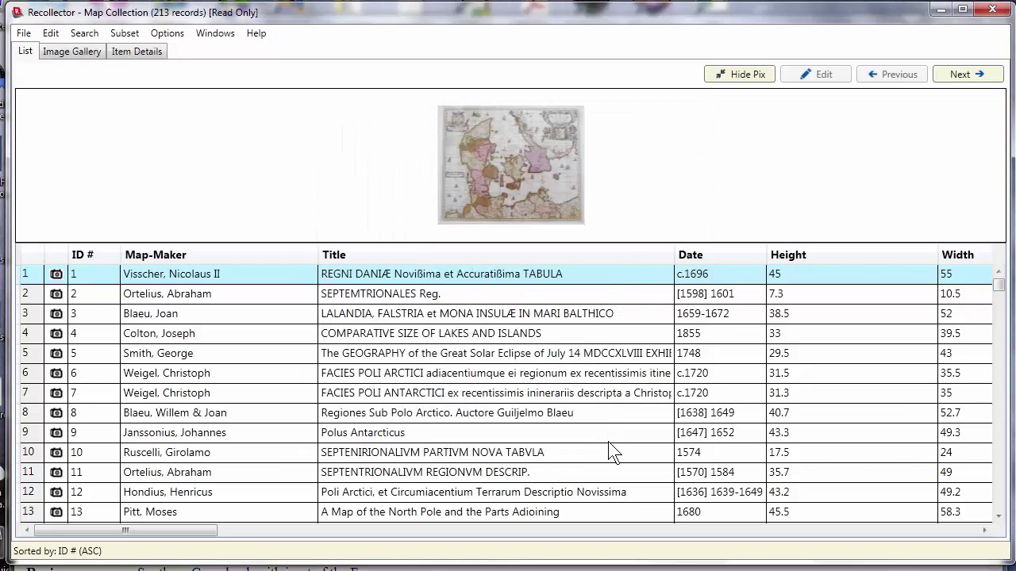